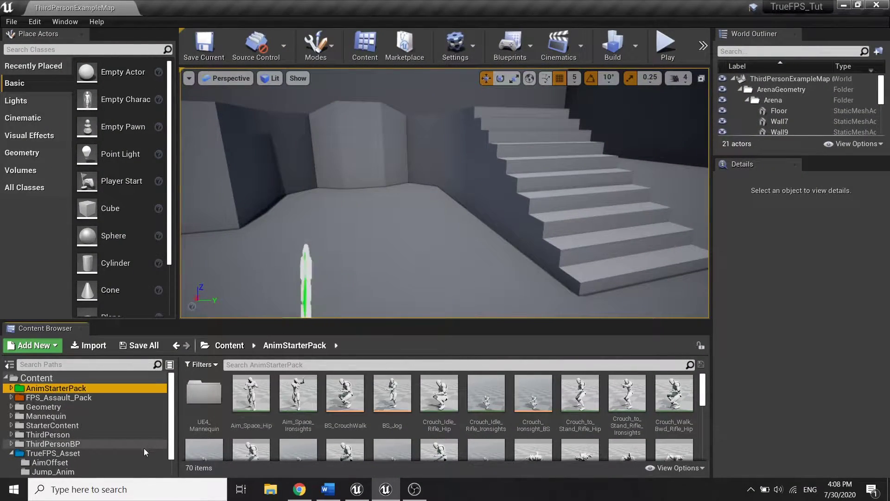
Step: Open the AimOffset folder inside TrueFPS_Asset
{"action": "left_click", "coordinate": [143, 451]}
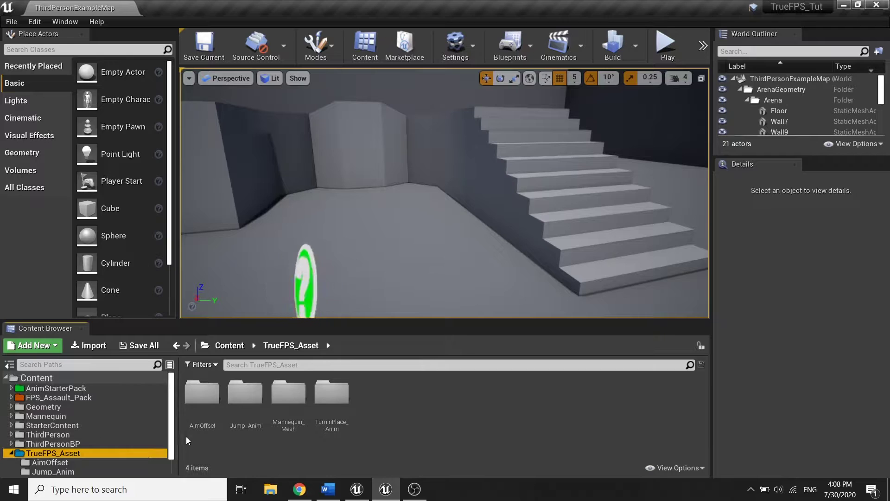
{"action": "left_click", "coordinate": [206, 425]}
{"action": "double_click", "coordinate": [208, 426]}
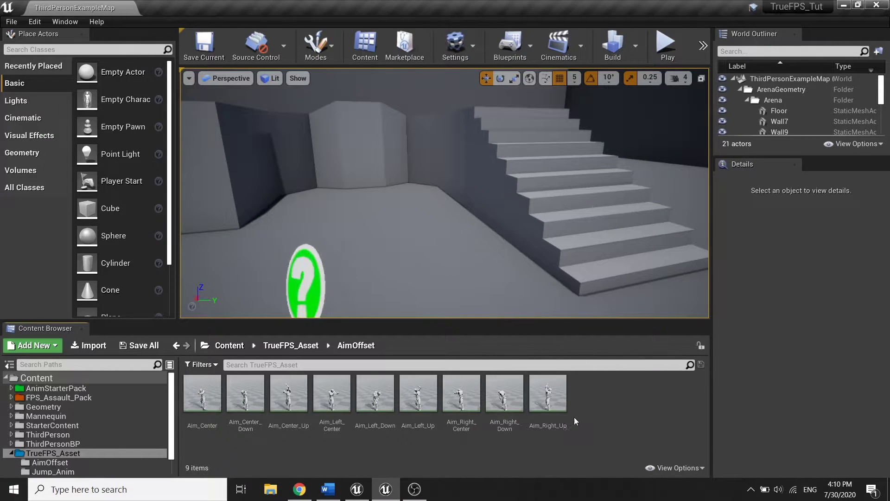
Step: Open all nine aim animations, Aim_Center through Aim_Right_Up, for bulk editing in the property matrix
{"action": "left_click", "coordinate": [202, 397]}
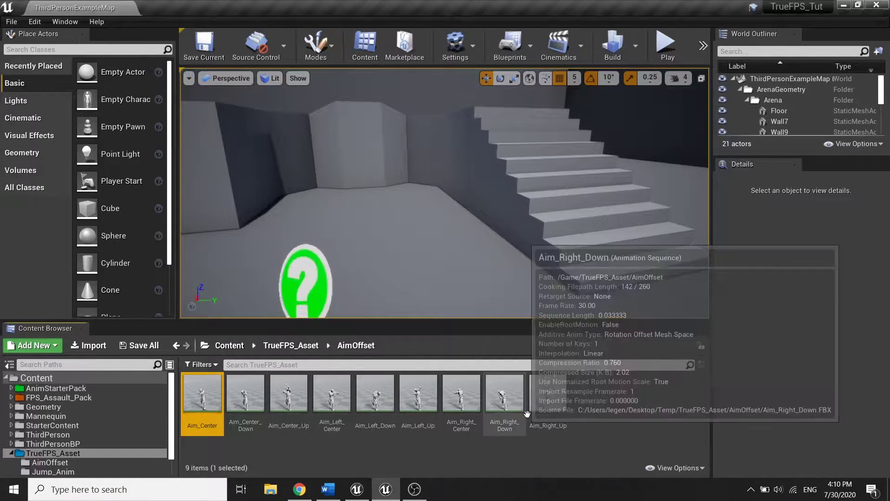
{"action": "left_click", "coordinate": [551, 397], "text": "shift"}
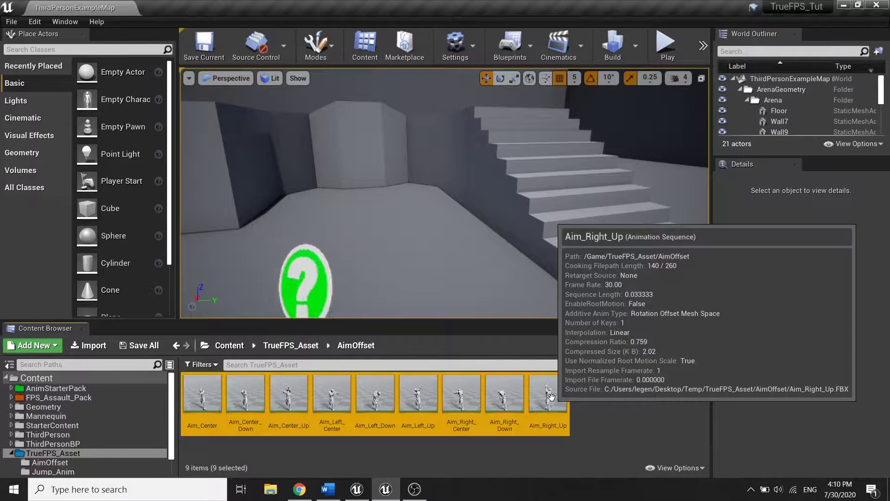
{"action": "right_click", "coordinate": [551, 396]}
{"action": "mouse_move", "coordinate": [648, 304]}
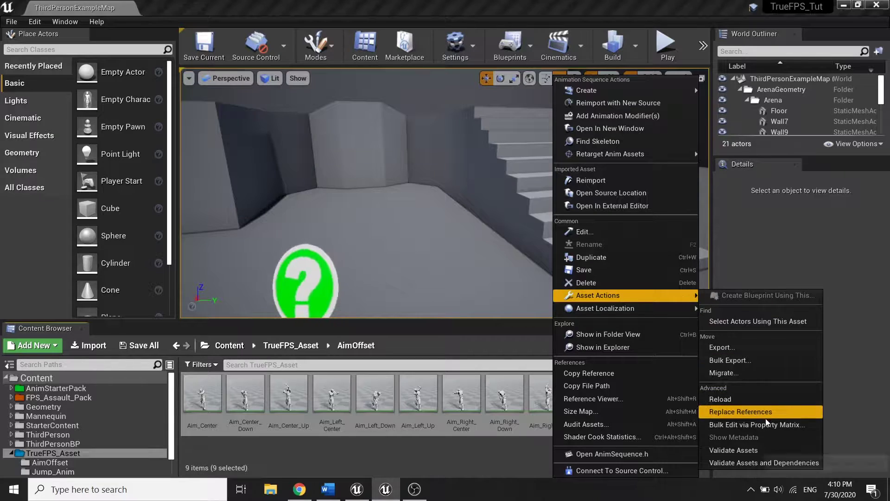
{"action": "left_click", "coordinate": [793, 424]}
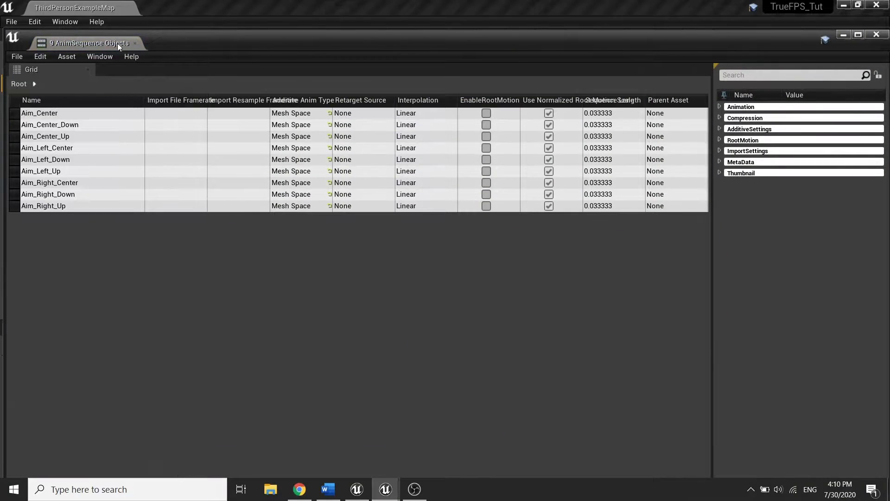
Step: Expand the additive settings of the nine animations and set their additive animation type to Mesh Space
{"action": "left_click", "coordinate": [719, 106]}
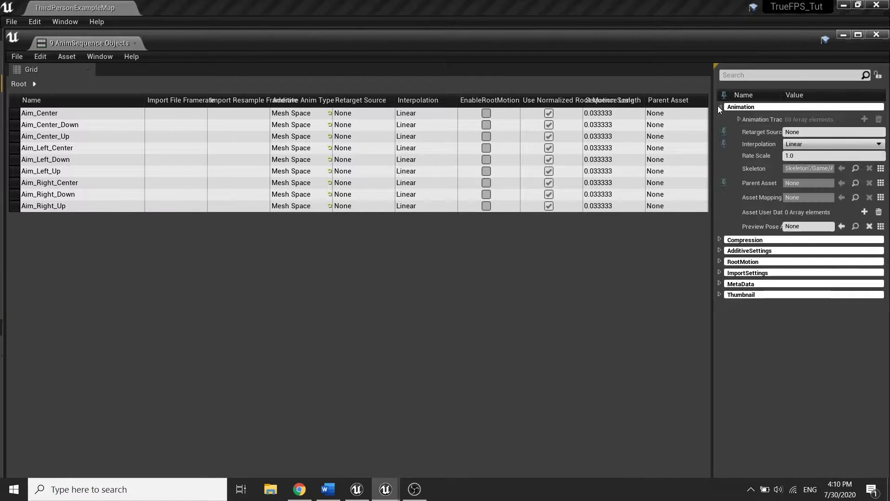
{"action": "left_click", "coordinate": [719, 107]}
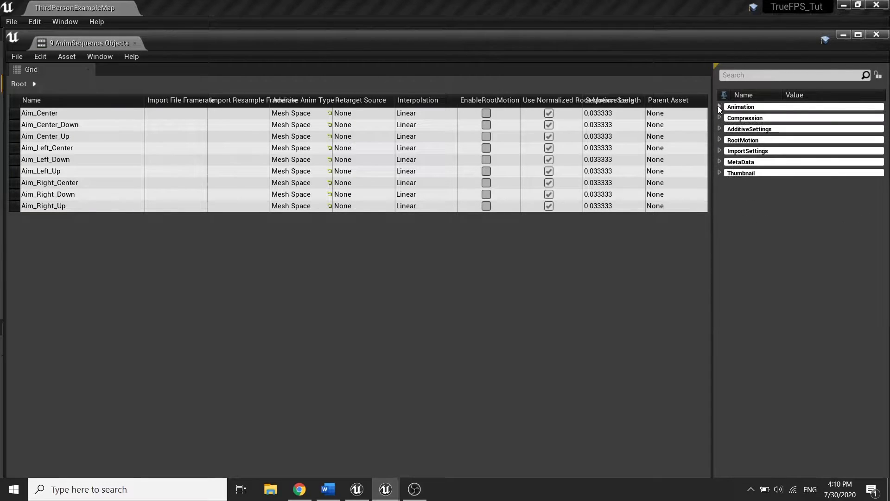
{"action": "left_click", "coordinate": [721, 128]}
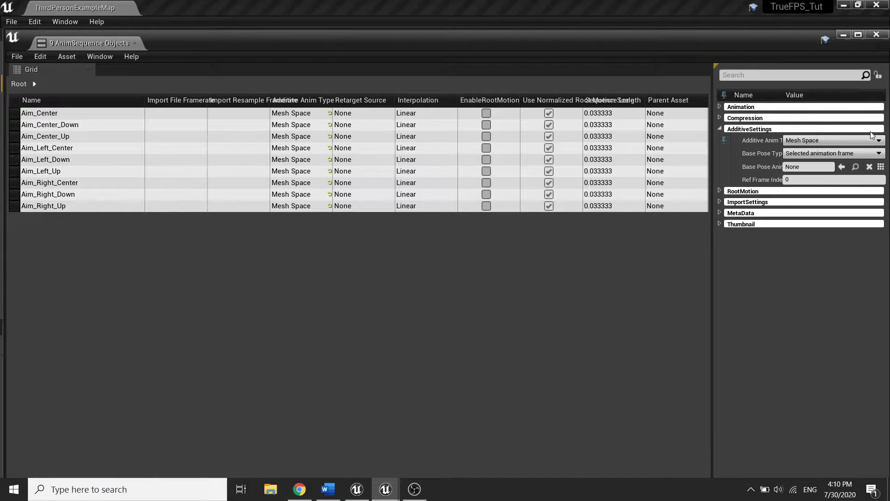
{"action": "left_click", "coordinate": [809, 141]}
{"action": "left_click", "coordinate": [802, 164]}
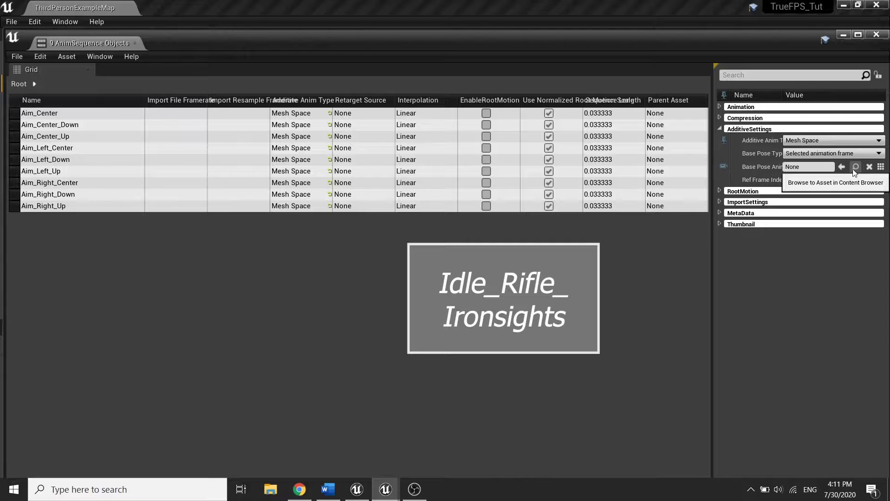
Step: Set the base pose animation of all nine sequences to Idle_Rifle_Ironsights, found by searching AnimStarterPack for "idle"
{"action": "left_click_drag", "start_coordinate": [92, 39], "coordinate": [204, 8]}
{"action": "left_click", "coordinate": [111, 4]}
{"action": "left_click", "coordinate": [56, 398]}
{"action": "left_click", "coordinate": [58, 388]}
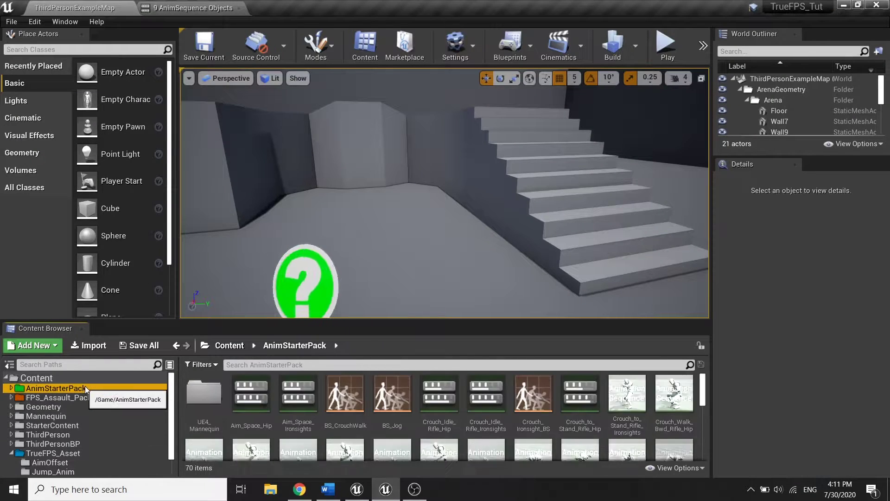
{"action": "left_click", "coordinate": [366, 364]}
{"action": "type", "text": "idle"}
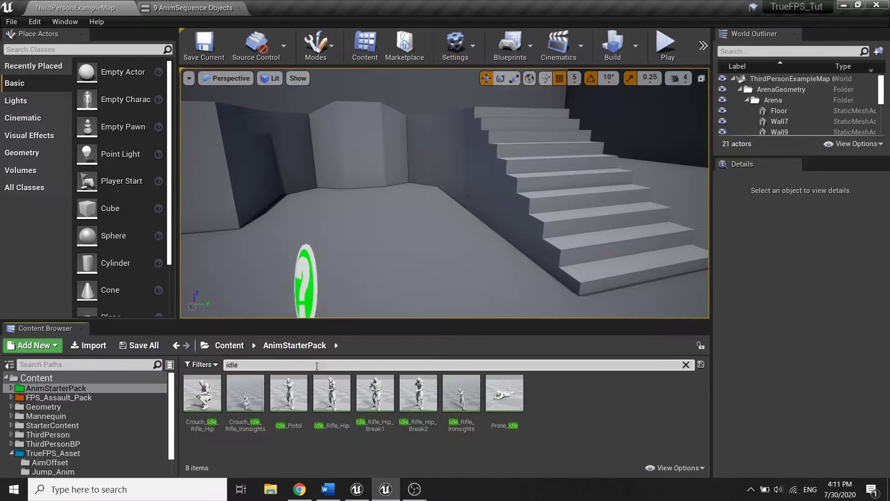
{"action": "left_click", "coordinate": [461, 394]}
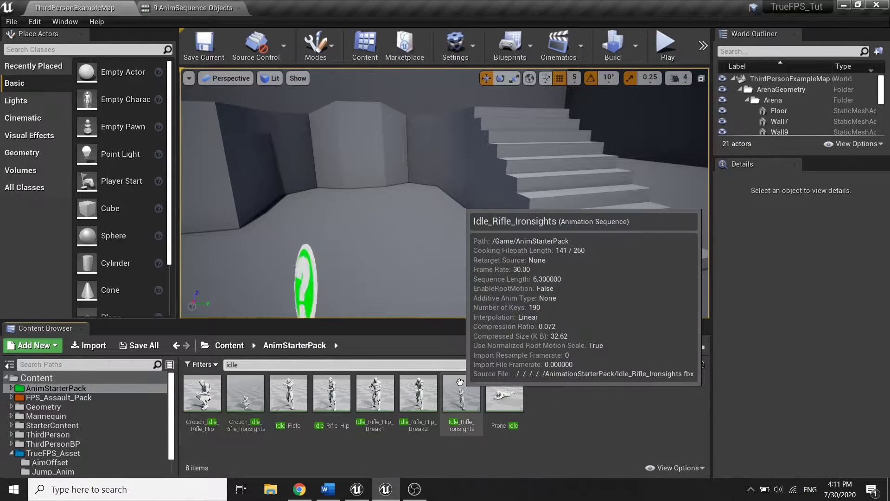
{"action": "left_click", "coordinate": [219, 4]}
{"action": "left_click", "coordinate": [842, 132]}
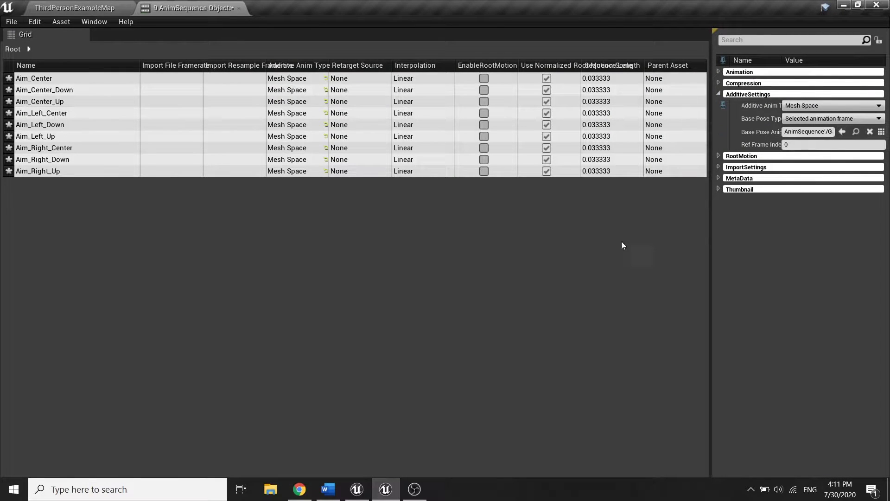
Step: Save the nine edited animations and close the property matrix
{"action": "left_click", "coordinate": [11, 21]}
{"action": "left_click", "coordinate": [53, 83]}
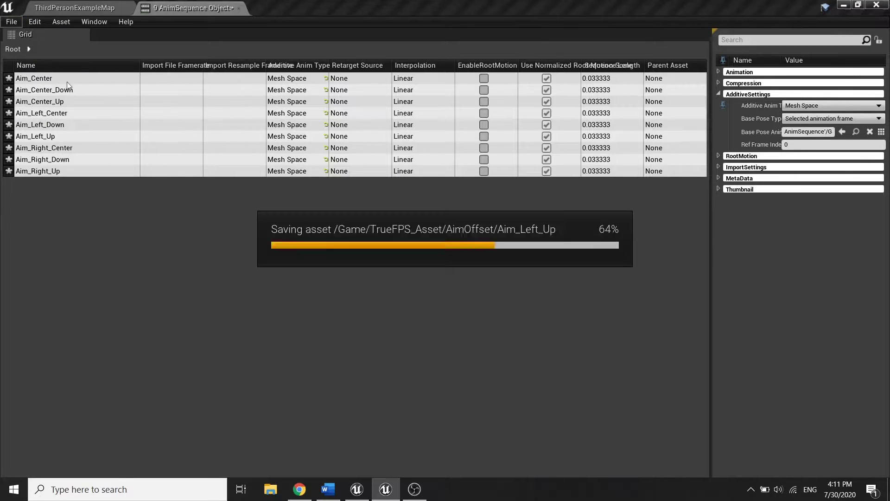
{"action": "left_click", "coordinate": [238, 8]}
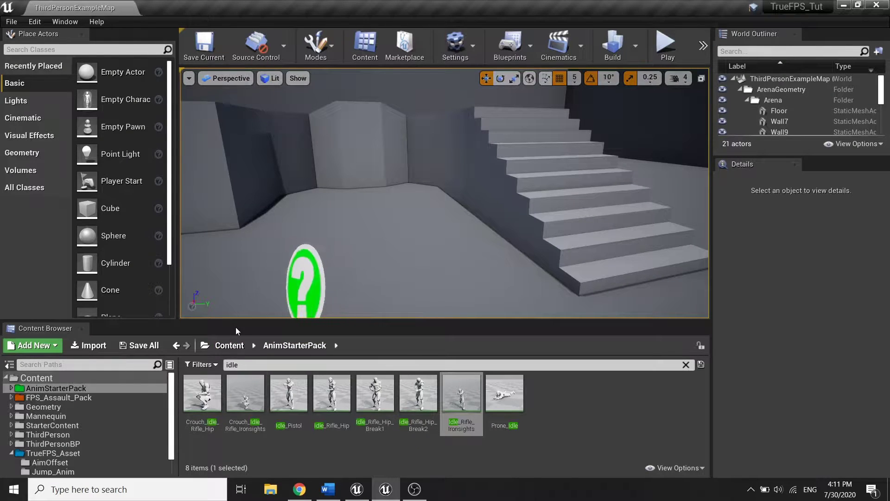
Step: Clear the "idle" search and return to the AimOffset folder in TrueFPS_Asset
{"action": "left_click", "coordinate": [686, 364]}
{"action": "scroll", "coordinate": [85, 445], "scroll_direction": "down", "scroll_amount": 1}
{"action": "left_click", "coordinate": [86, 442]}
{"action": "right_click", "coordinate": [561, 428]}
{"action": "right_click", "coordinate": [544, 444]}
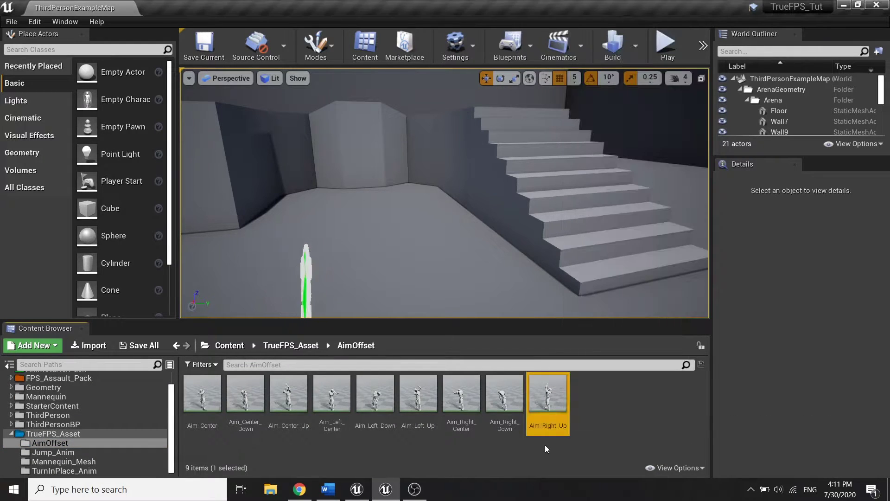
{"action": "left_click", "coordinate": [522, 454]}
Step: Create an Aim Offset asset named AimOffset for the UE4_Mannequin skeleton and open it in a docked editor tab
{"action": "right_click", "coordinate": [615, 421]}
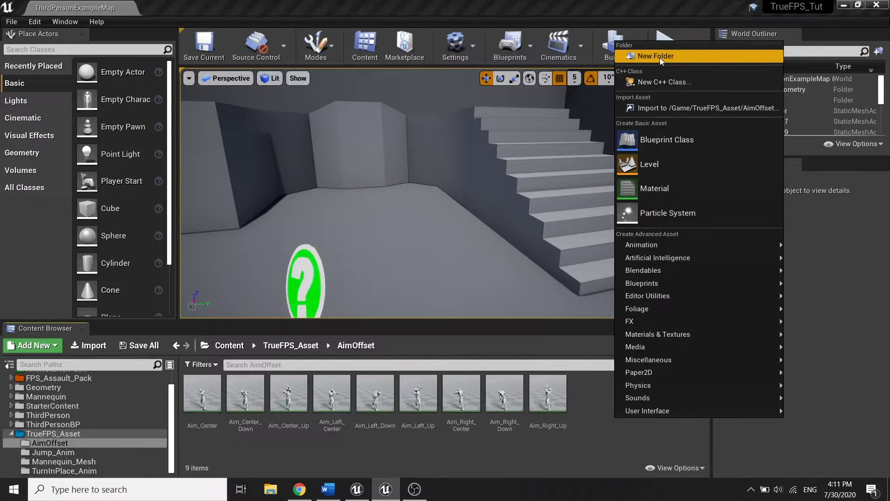
{"action": "mouse_move", "coordinate": [668, 244]}
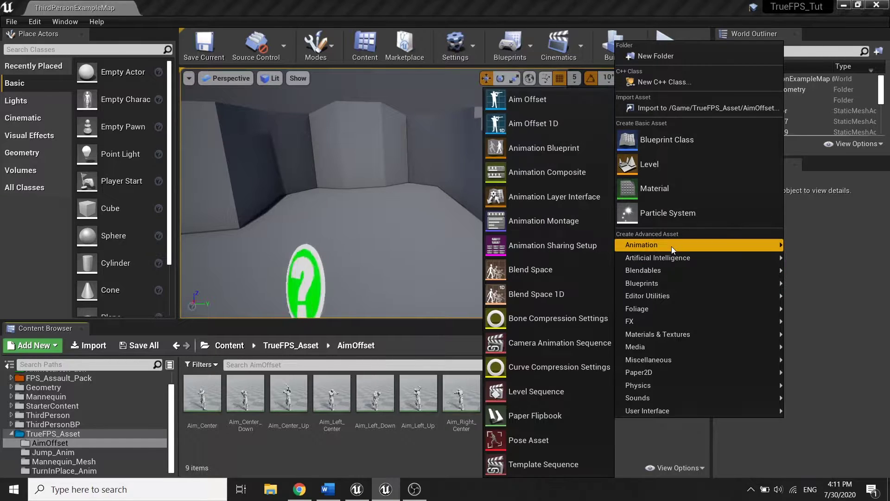
{"action": "left_click", "coordinate": [548, 104]}
{"action": "left_click", "coordinate": [383, 112]}
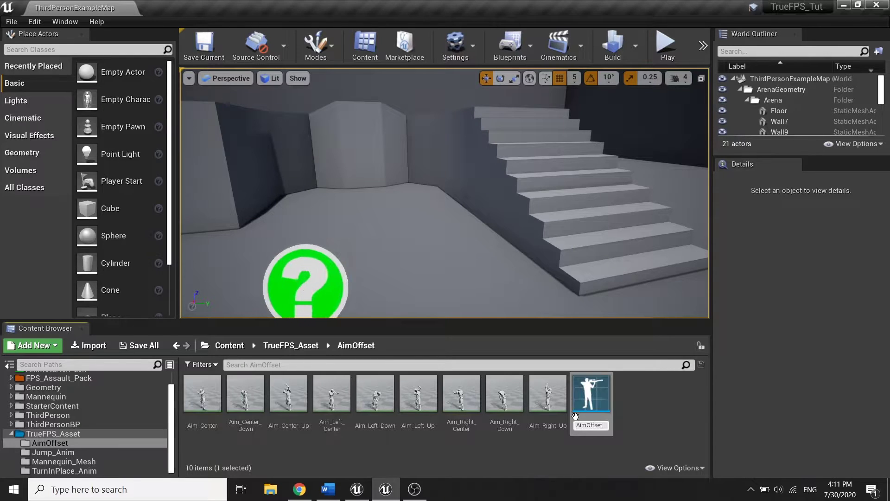
{"action": "double_click", "coordinate": [575, 416]}
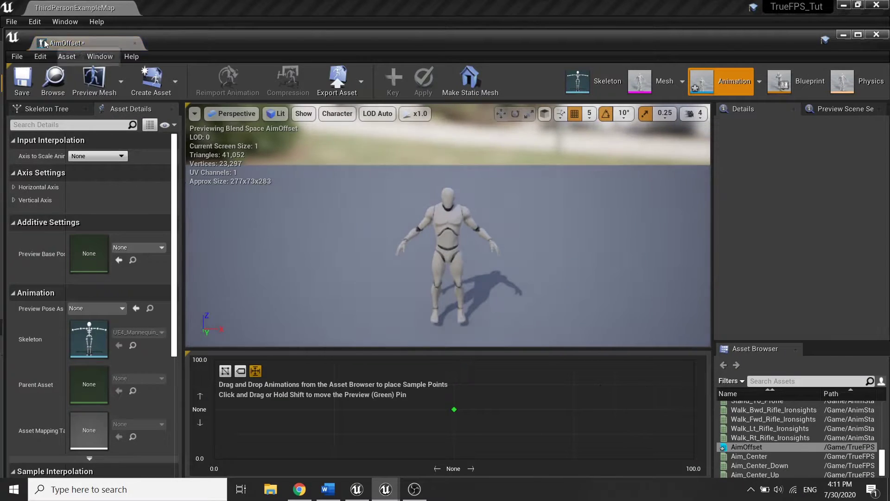
{"action": "left_click_drag", "start_coordinate": [44, 43], "coordinate": [167, 7]}
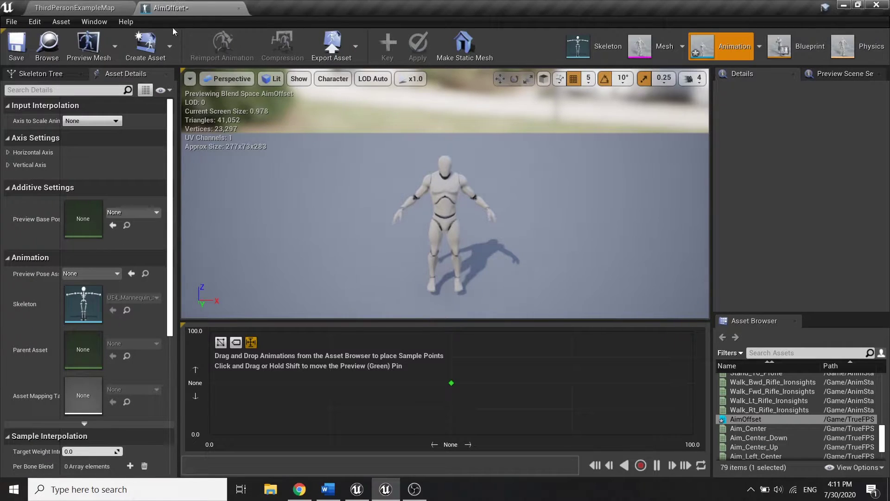
Step: Expand both axis settings and name the horizontal axis Yaw and the vertical axis Pitch
{"action": "left_click", "coordinate": [7, 153]}
{"action": "left_click", "coordinate": [8, 245]}
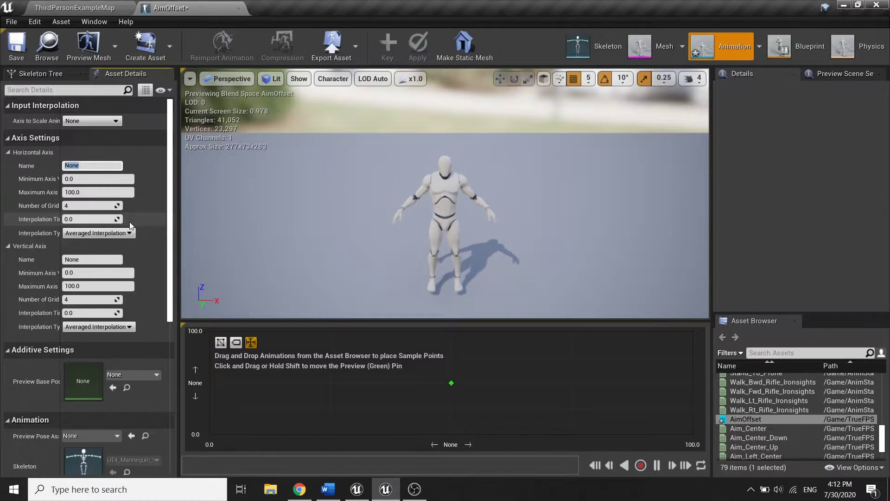
{"action": "type", "text": "Yaw"}
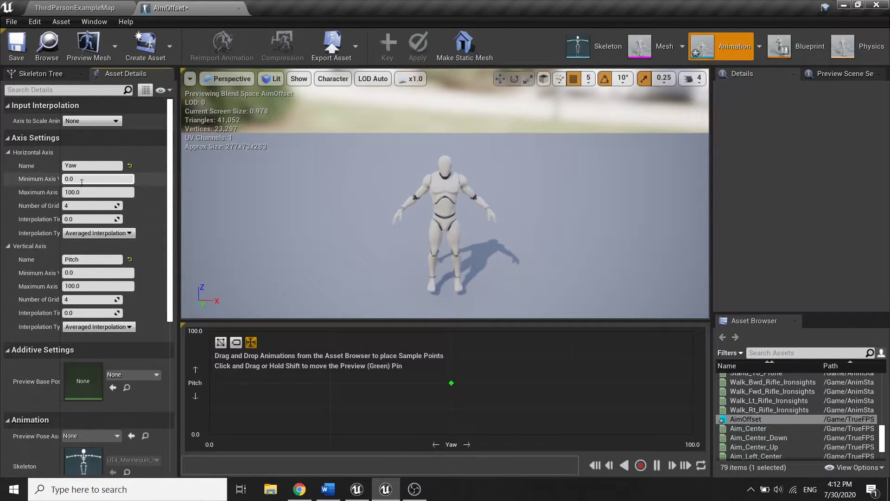
Step: Set the axis value range of both Yaw and Pitch to -90 minimum and 90 maximum
{"action": "type", "text": "-90"}
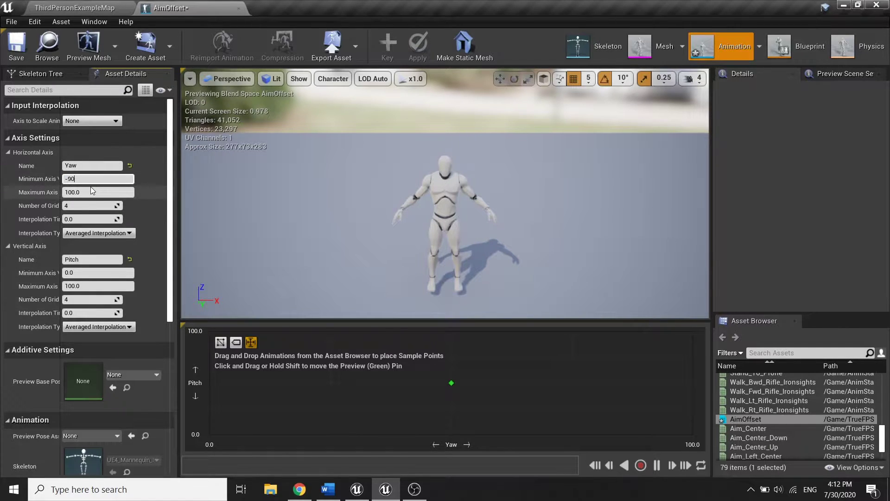
{"action": "key", "text": "Return"}
{"action": "left_click", "coordinate": [93, 191]}
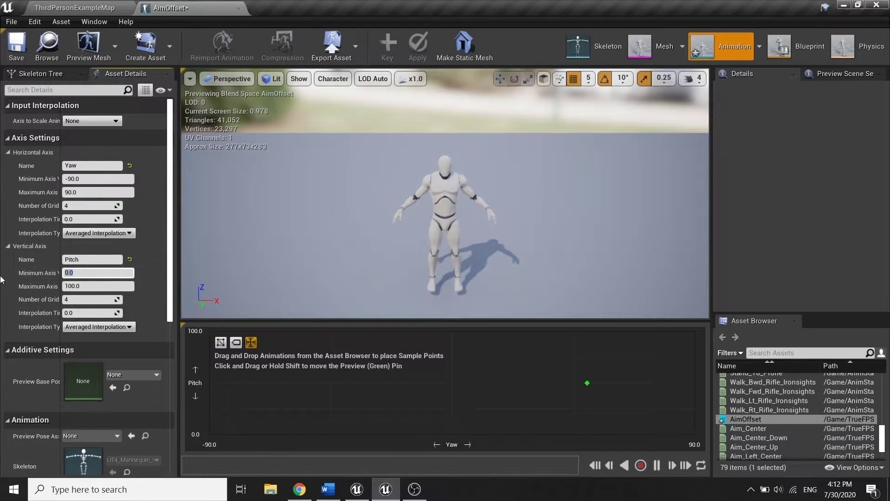
{"action": "type", "text": "-90"}
{"action": "left_click", "coordinate": [85, 285]}
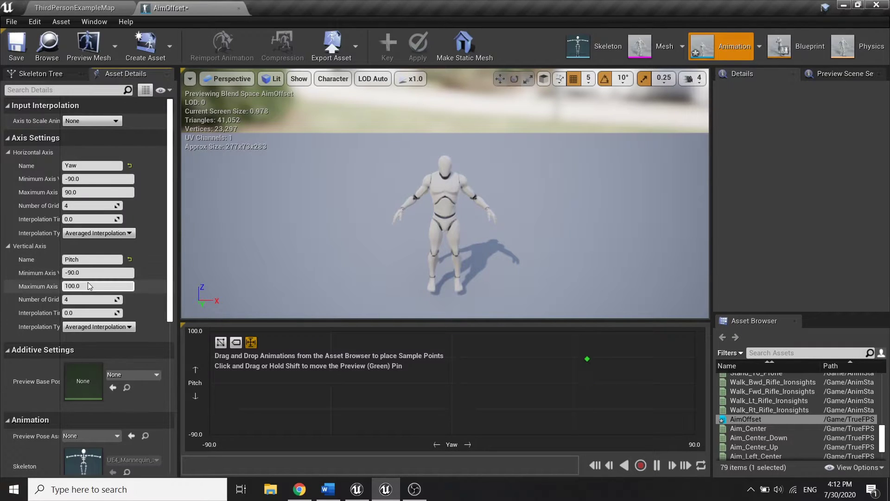
{"action": "type", "text": "90"}
{"action": "key", "text": "Return"}
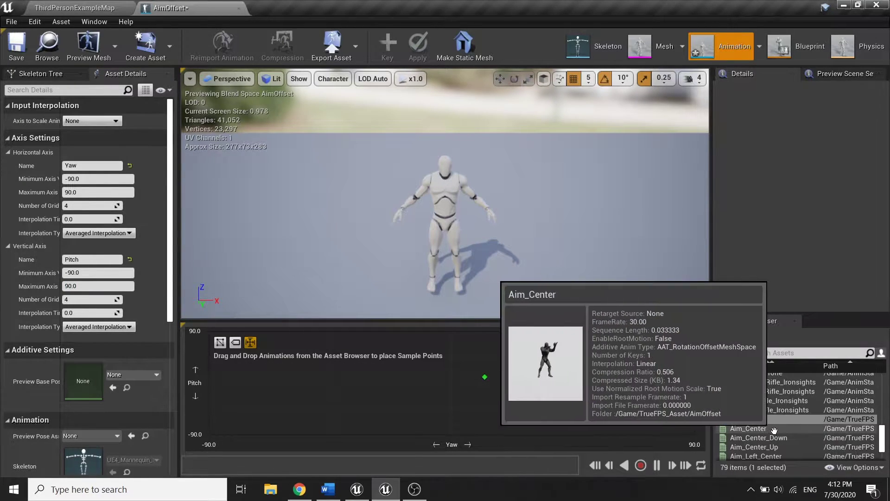
Step: Place Aim_Center, Aim_Center_Down and Aim_Center_Up on the blend grid at Yaw 0 with Pitch 0, -90 and 90
{"action": "left_click_drag", "start_coordinate": [774, 430], "coordinate": [446, 378]}
{"action": "left_click_drag", "start_coordinate": [758, 437], "coordinate": [436, 435]}
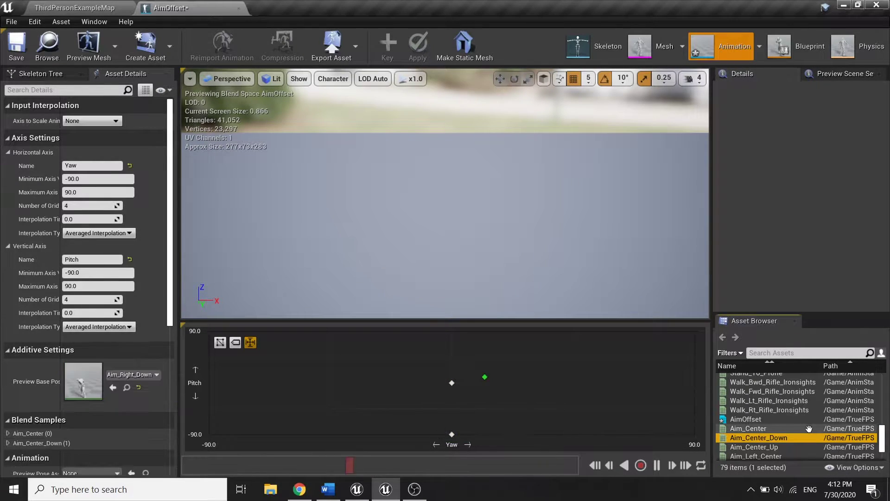
{"action": "left_click_drag", "start_coordinate": [746, 456], "coordinate": [452, 340]}
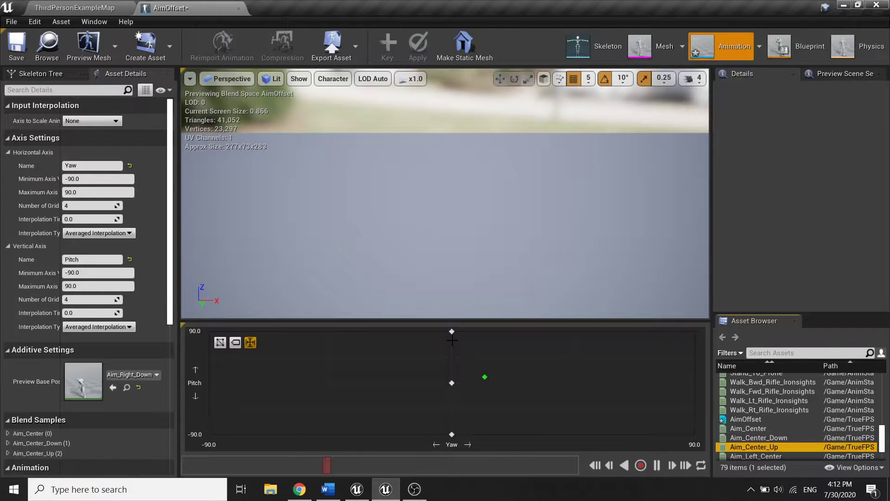
Step: Filter the assets by "aim" and place Aim_Left_Center, Aim_Left_Down and Aim_Left_Up at Yaw -90 with Pitch 0, -90 and 90
{"action": "scroll", "coordinate": [771, 406], "scroll_direction": "up", "scroll_amount": 4}
{"action": "scroll", "coordinate": [776, 378], "scroll_direction": "down", "scroll_amount": 3}
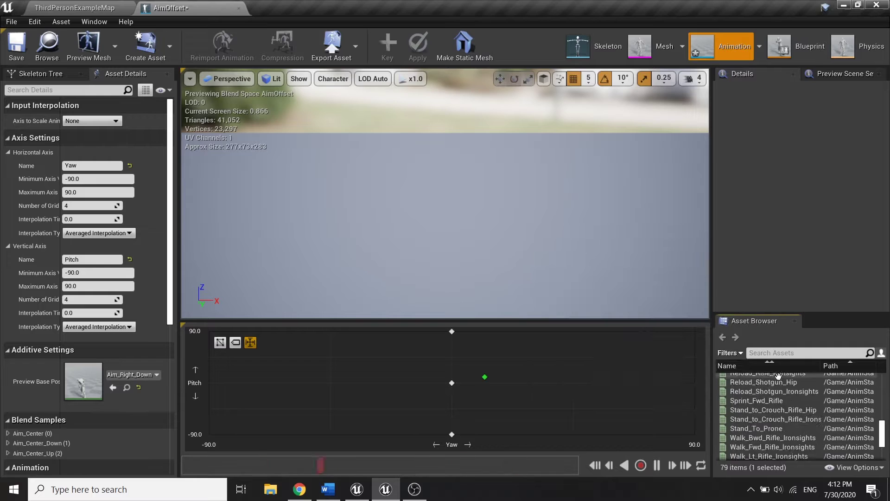
{"action": "left_click", "coordinate": [763, 355]}
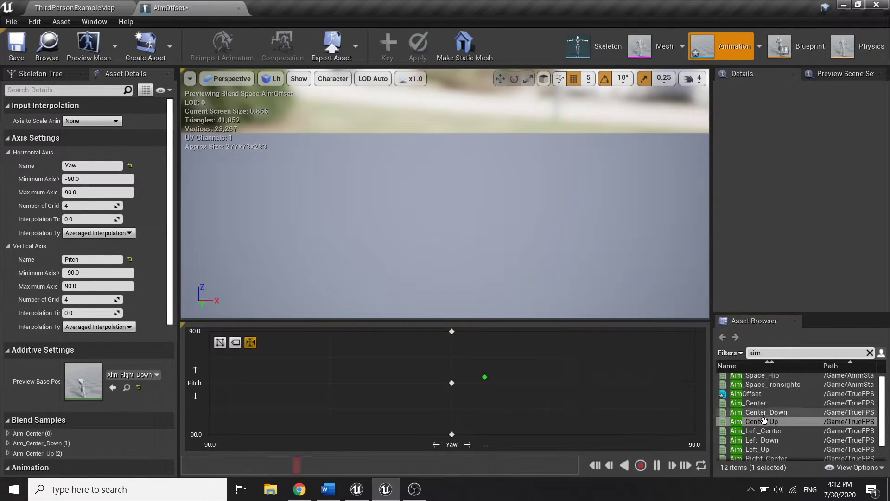
{"action": "left_click_drag", "start_coordinate": [756, 430], "coordinate": [212, 384]}
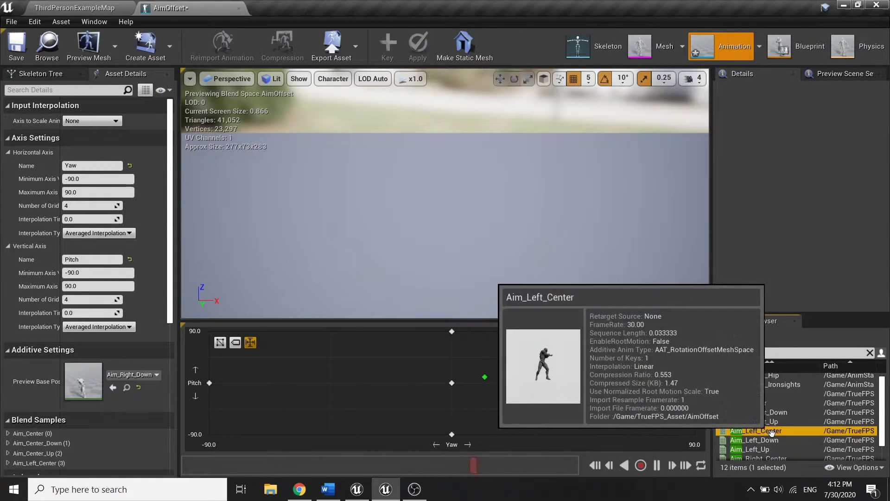
{"action": "left_click_drag", "start_coordinate": [778, 441], "coordinate": [224, 432]}
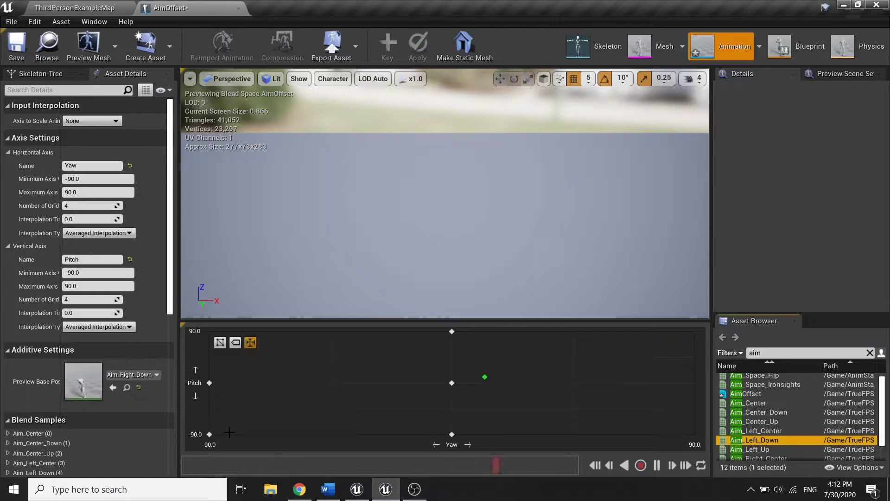
{"action": "left_click_drag", "start_coordinate": [750, 449], "coordinate": [209, 331]}
Step: Place Aim_Right_Center, Aim_Right_Down and Aim_Right_Up at Yaw 90 with Pitch 0, -90 and 90, and save the asset
{"action": "scroll", "coordinate": [820, 419], "scroll_direction": "down", "scroll_amount": 3}
{"action": "left_click_drag", "start_coordinate": [791, 436], "coordinate": [694, 383]}
{"action": "left_click", "coordinate": [756, 446]}
{"action": "left_click_drag", "start_coordinate": [756, 446], "coordinate": [692, 432]}
{"action": "left_click_drag", "start_coordinate": [752, 456], "coordinate": [694, 331]}
{"action": "key", "text": "ctrl+s"}
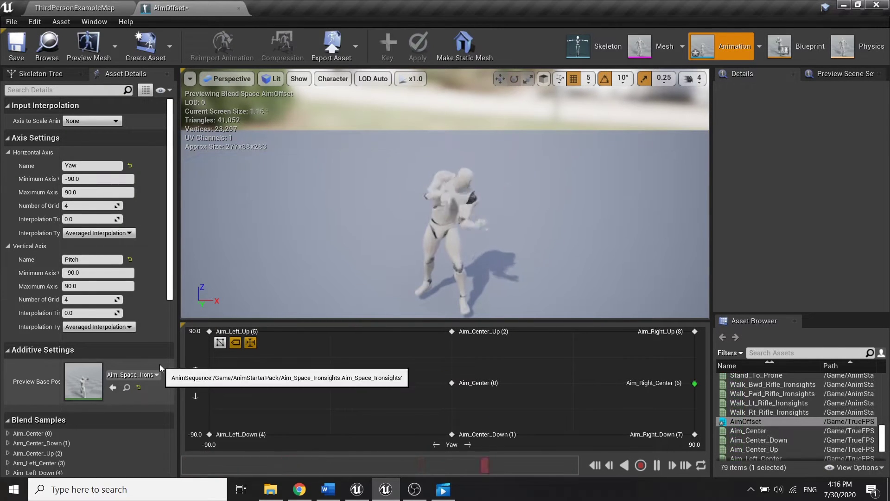
Step: Set the aim offset's preview base pose to Idle_Rifle_Ironsights, filtering the assets by "idle", and save the asset
{"action": "left_click", "coordinate": [153, 372]}
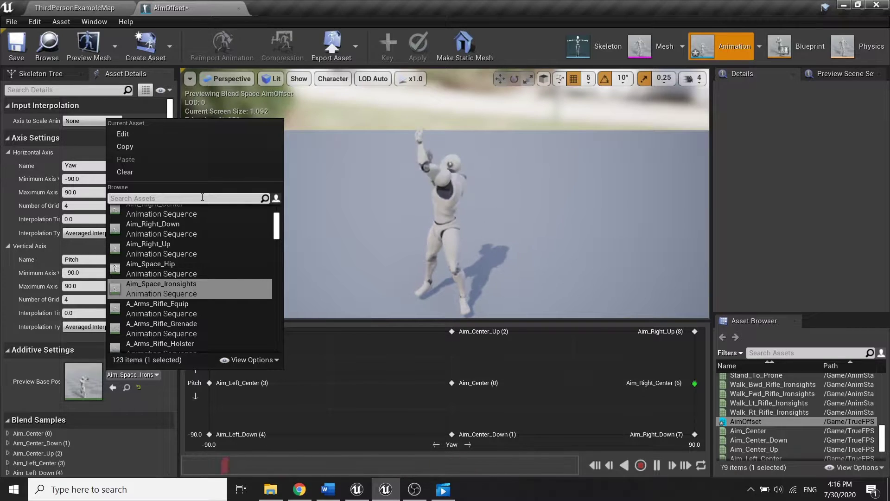
{"action": "type", "text": "idle"}
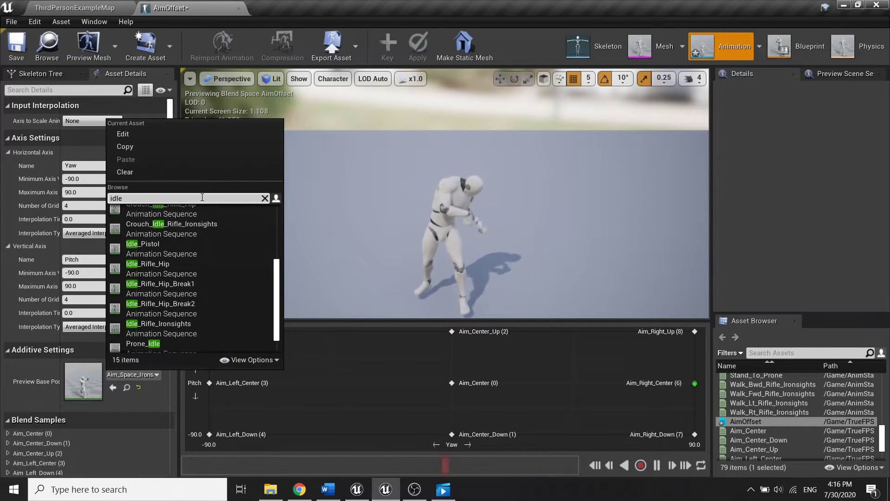
{"action": "left_click", "coordinate": [206, 331]}
{"action": "left_click", "coordinate": [16, 44]}
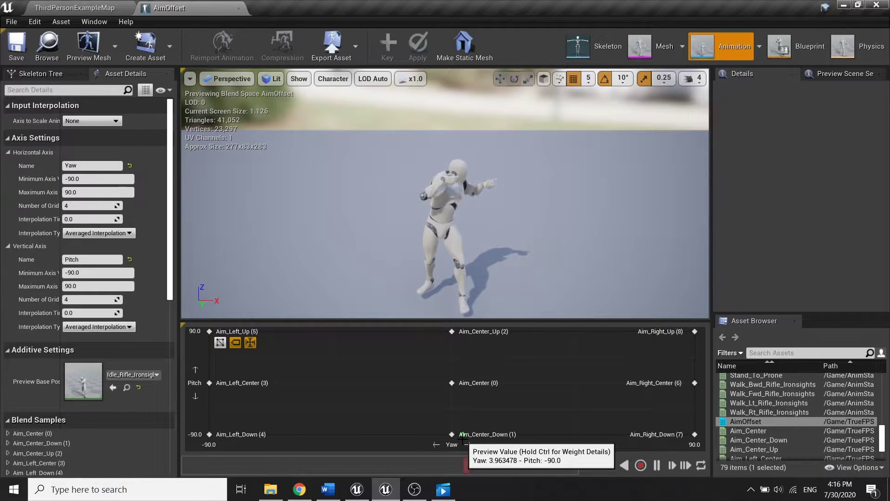
Step: Open the nine aim animations, Aim_Center to Aim_Right_Up, together in the property matrix and expand their additive settings
{"action": "left_click", "coordinate": [61, 5]}
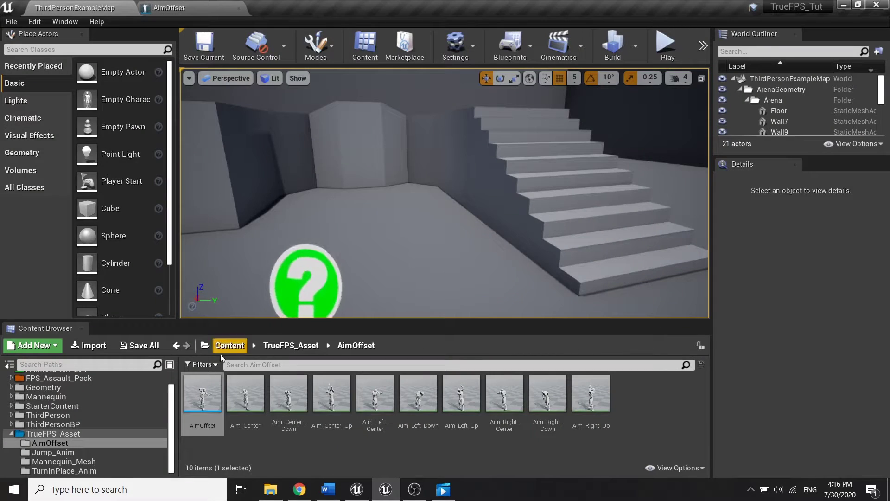
{"action": "left_click", "coordinate": [245, 393]}
{"action": "left_click", "coordinate": [584, 400], "text": "shift"}
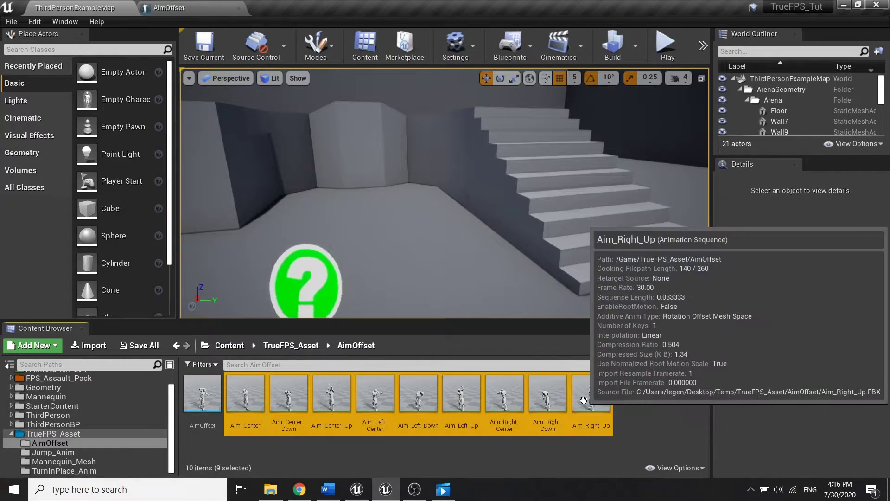
{"action": "right_click", "coordinate": [583, 400]}
{"action": "mouse_move", "coordinate": [695, 297]}
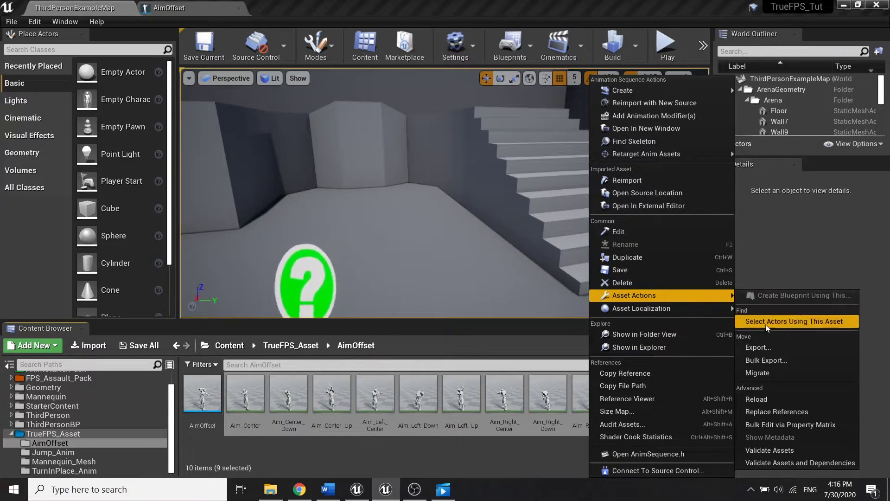
{"action": "left_click", "coordinate": [802, 424]}
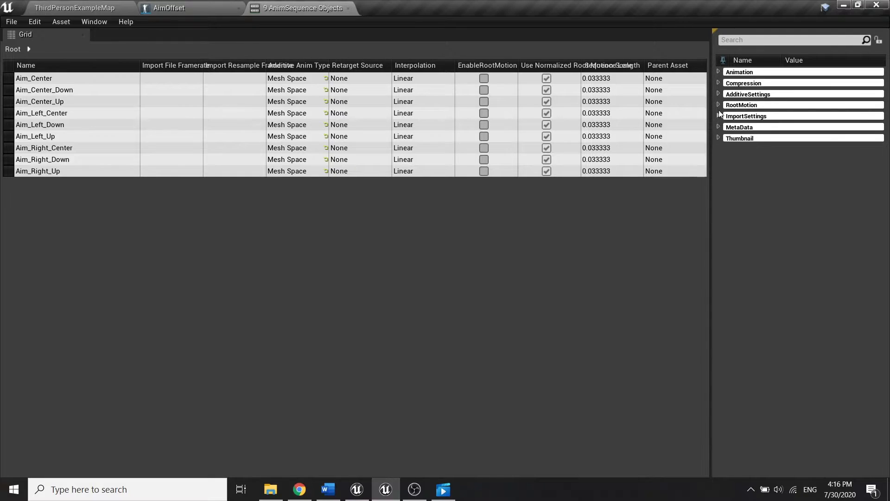
{"action": "left_click", "coordinate": [718, 94]}
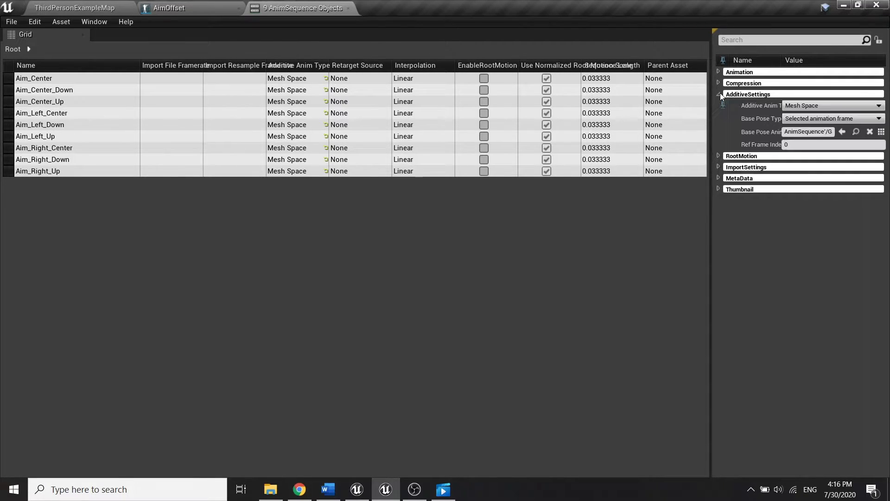
{"action": "left_click", "coordinate": [847, 119]}
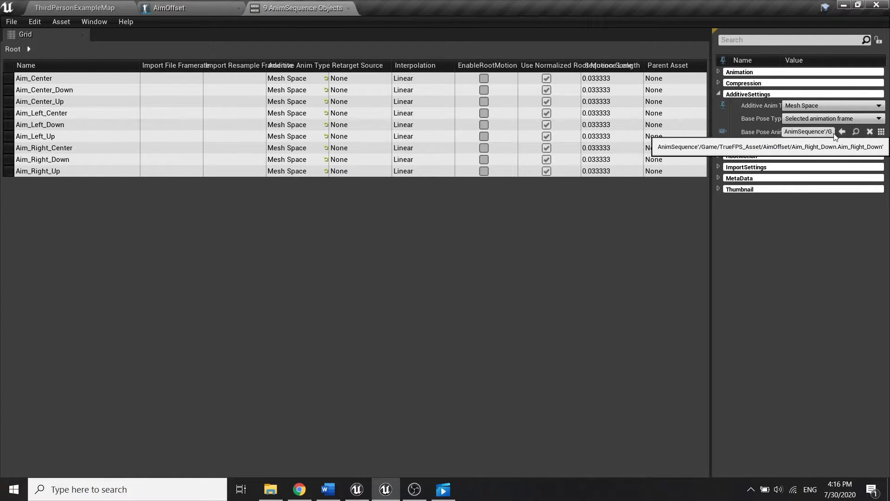
Step: Browse to the AnimStarterPack folder, filter it by "idle" and select Idle_Rifle_Ironsights
{"action": "left_click", "coordinate": [855, 132]}
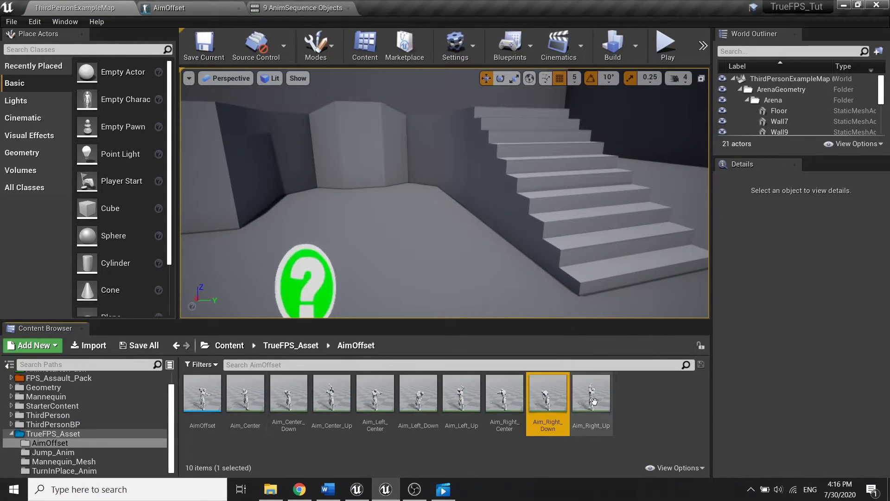
{"action": "left_click", "coordinate": [387, 445]}
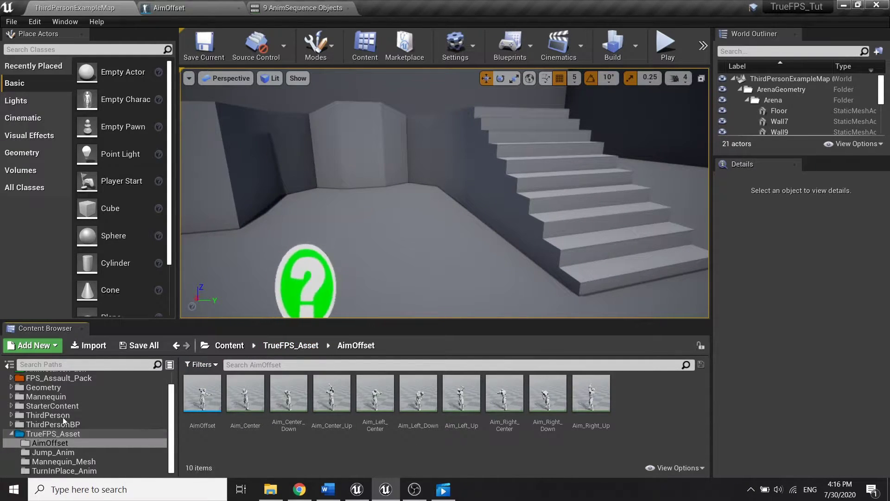
{"action": "scroll", "coordinate": [139, 394], "scroll_direction": "up", "scroll_amount": 1}
{"action": "left_click", "coordinate": [157, 391]}
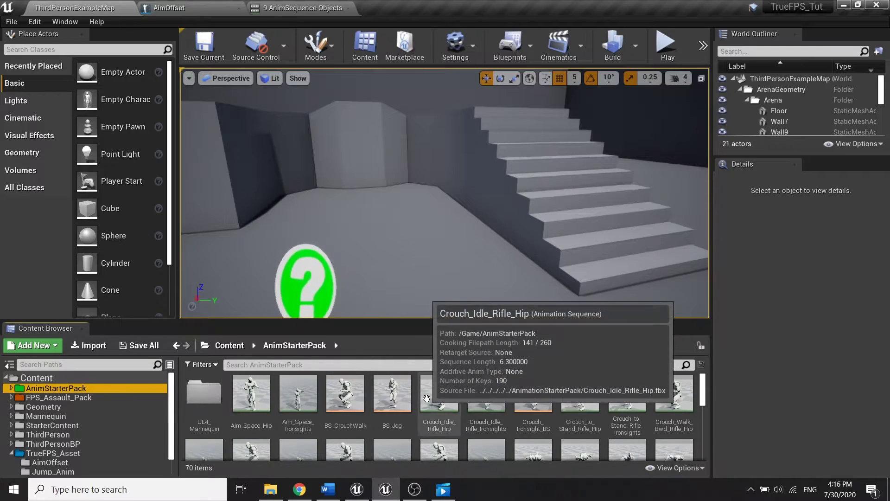
{"action": "scroll", "coordinate": [371, 399], "scroll_direction": "down", "scroll_amount": 2}
{"action": "left_click", "coordinate": [361, 369]}
{"action": "type", "text": "idle"}
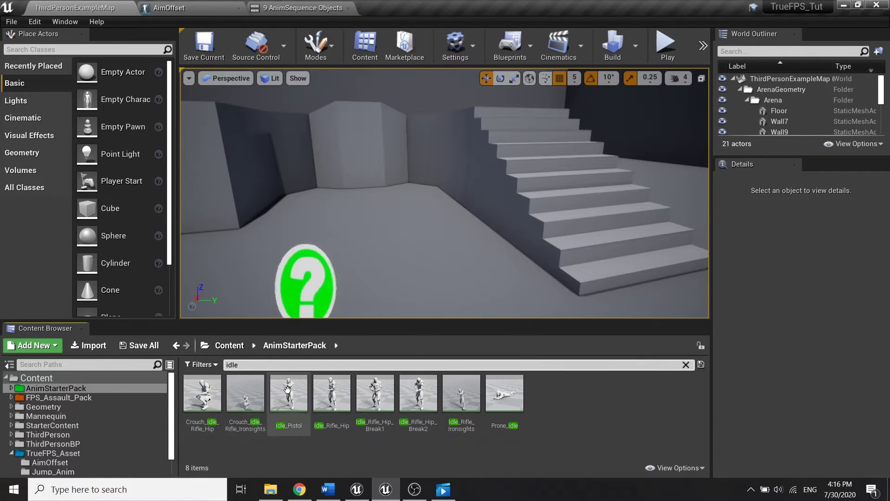
{"action": "left_click", "coordinate": [465, 394]}
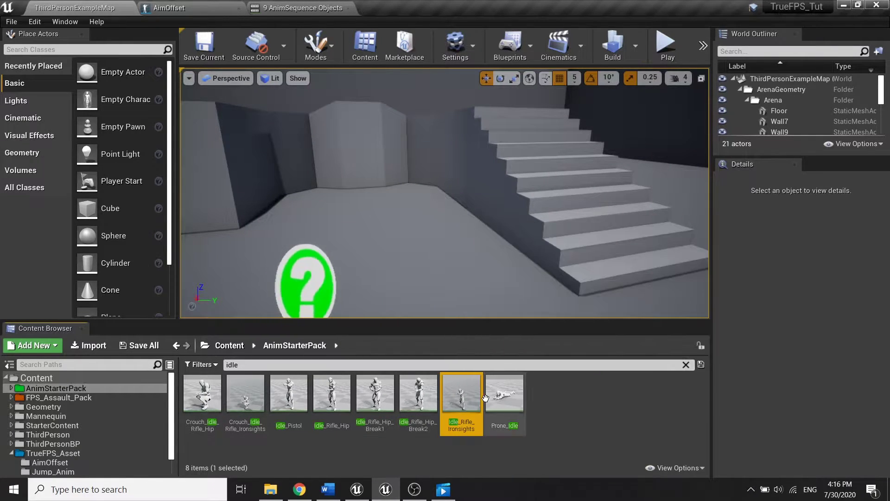
Step: Assign the selected Idle_Rifle_Ironsights as the base pose animation of all nine aim sequences and save them
{"action": "left_click", "coordinate": [303, 8]}
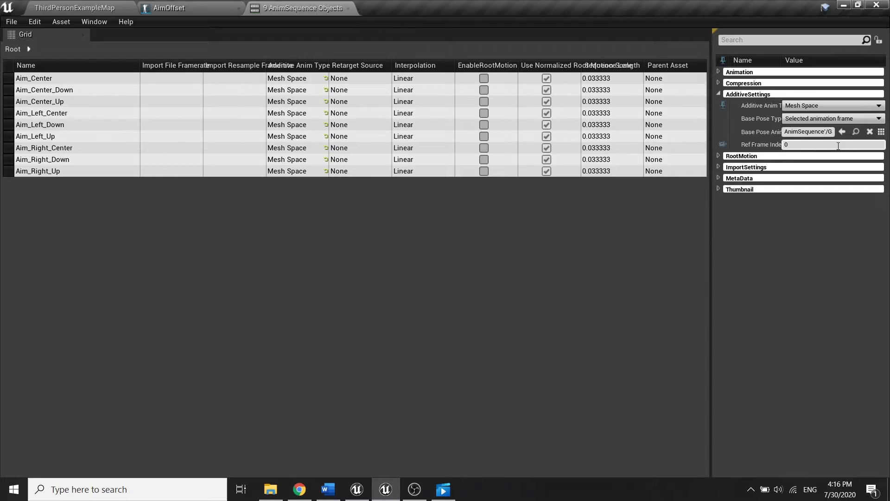
{"action": "left_click", "coordinate": [842, 132]}
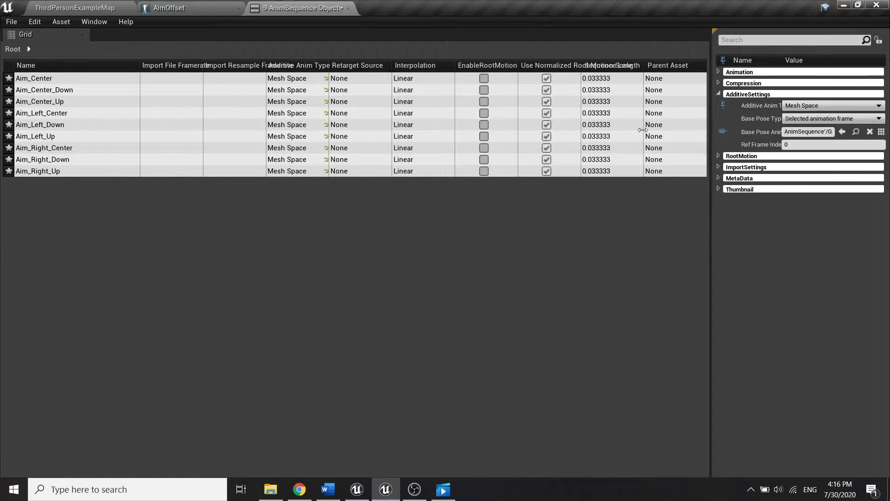
{"action": "left_click", "coordinate": [10, 22]}
{"action": "left_click", "coordinate": [53, 85]}
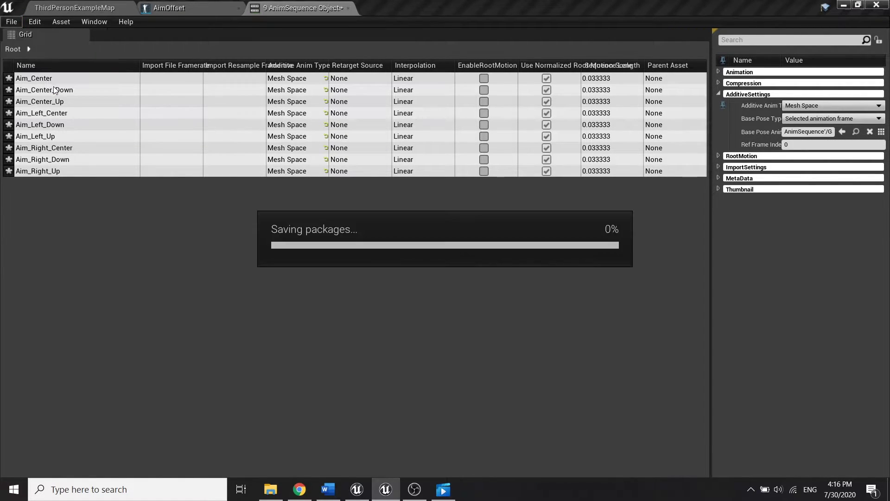
{"action": "left_click", "coordinate": [186, 8]}
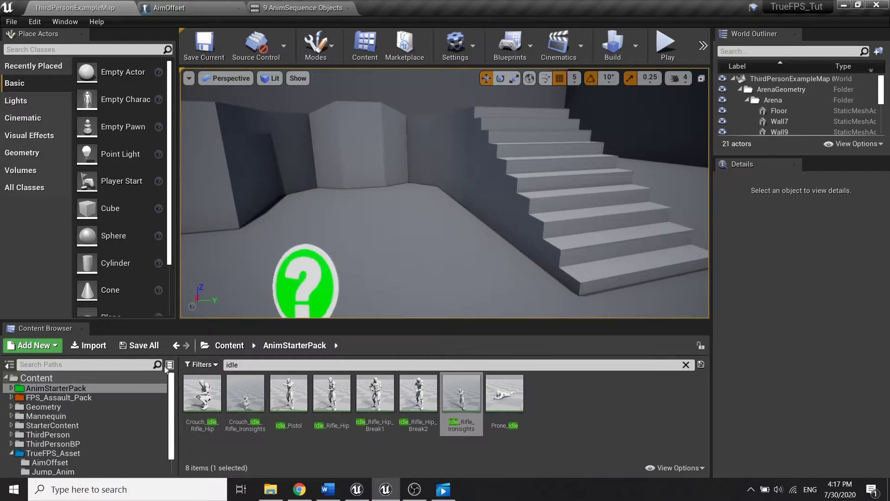
Step: Open UE4ASP_HeroTPP_AnimBlueprint from the unfiltered AnimStarterPack folder and go up from Locomotion to its AnimGraph
{"action": "left_click", "coordinate": [142, 378]}
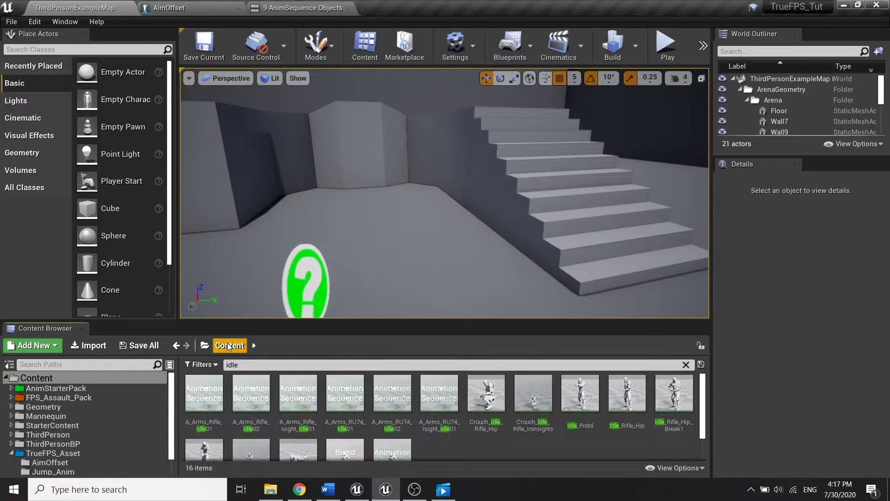
{"action": "left_click", "coordinate": [93, 388]}
{"action": "left_click", "coordinate": [686, 365]}
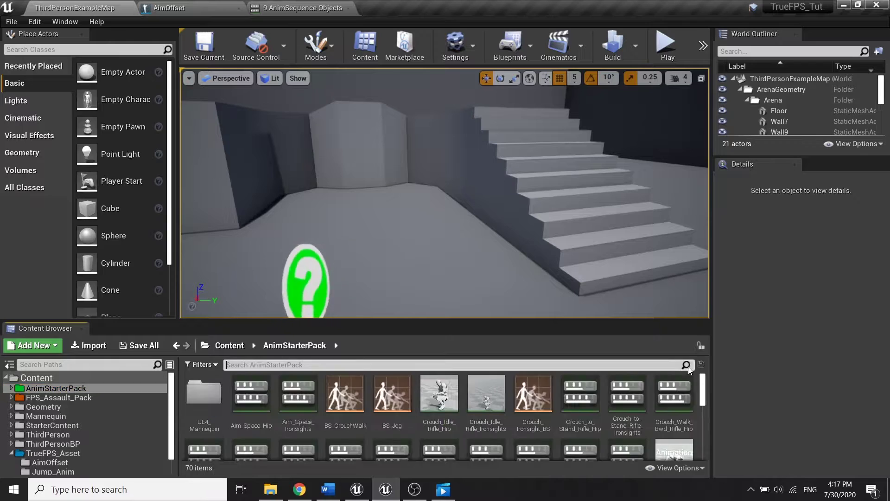
{"action": "scroll", "coordinate": [623, 398], "scroll_direction": "down", "scroll_amount": 5}
{"action": "scroll", "coordinate": [623, 394], "scroll_direction": "down", "scroll_amount": 5}
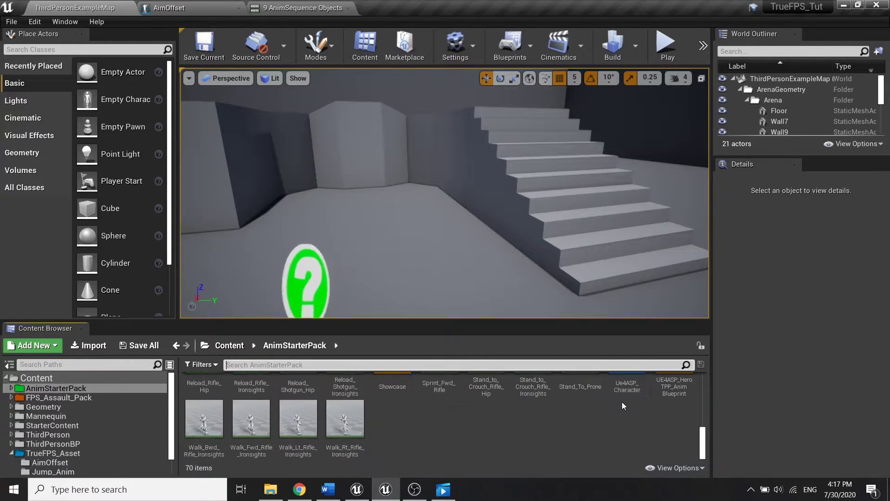
{"action": "double_click", "coordinate": [681, 385]}
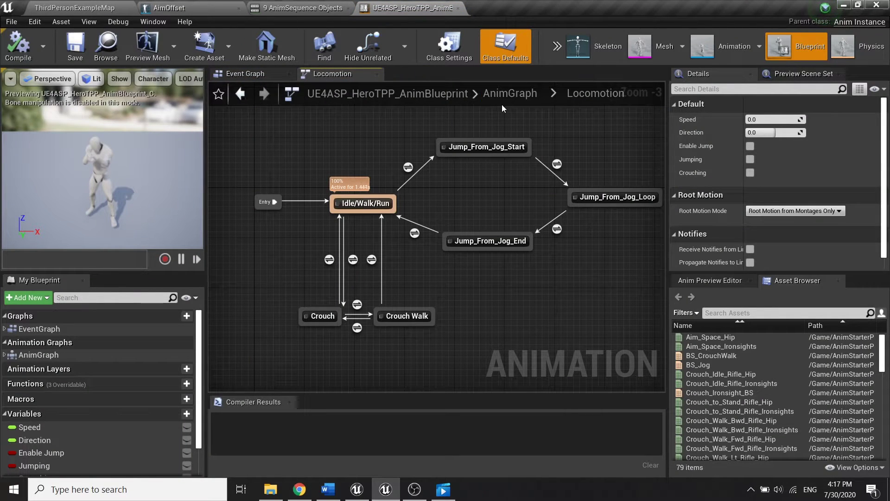
{"action": "left_click", "coordinate": [500, 101]}
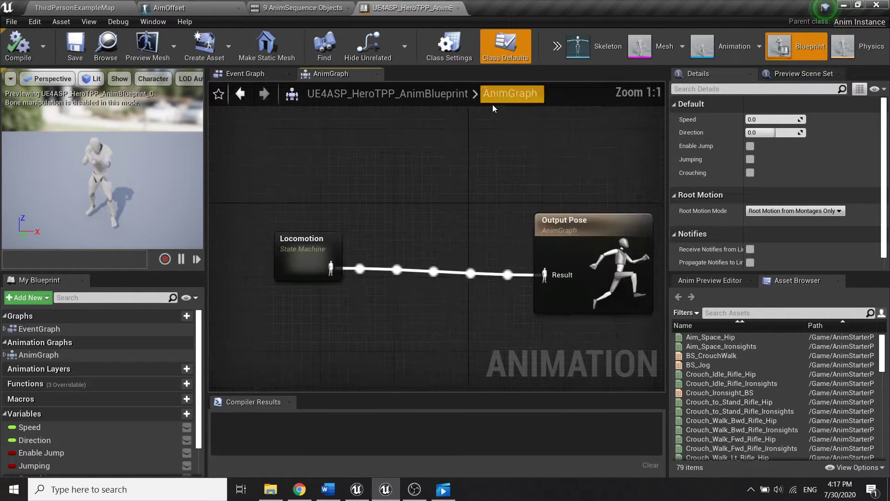
Step: Filter the assets by "aim" and insert the AimOffset node between the Locomotion state machine and Output Pose
{"action": "left_click_drag", "start_coordinate": [339, 274], "coordinate": [243, 271]}
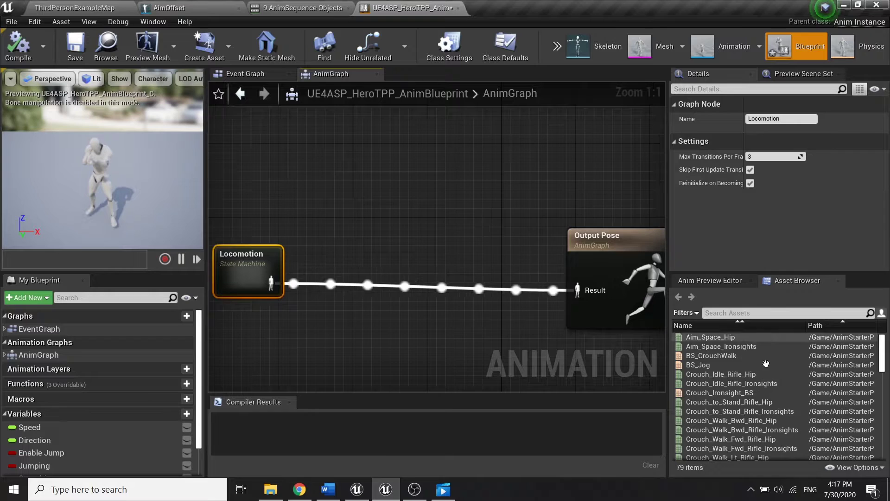
{"action": "type", "text": "aim"}
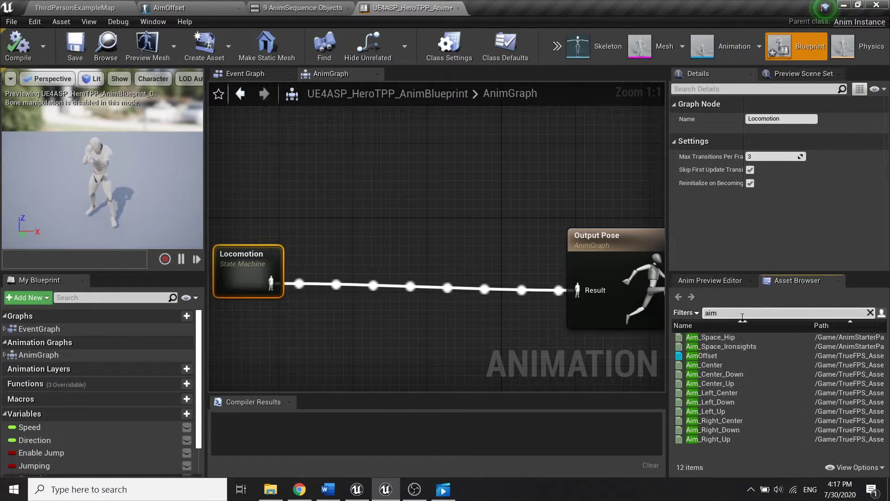
{"action": "left_click_drag", "start_coordinate": [710, 355], "coordinate": [373, 229]}
{"action": "left_click_drag", "start_coordinate": [383, 265], "coordinate": [276, 285]}
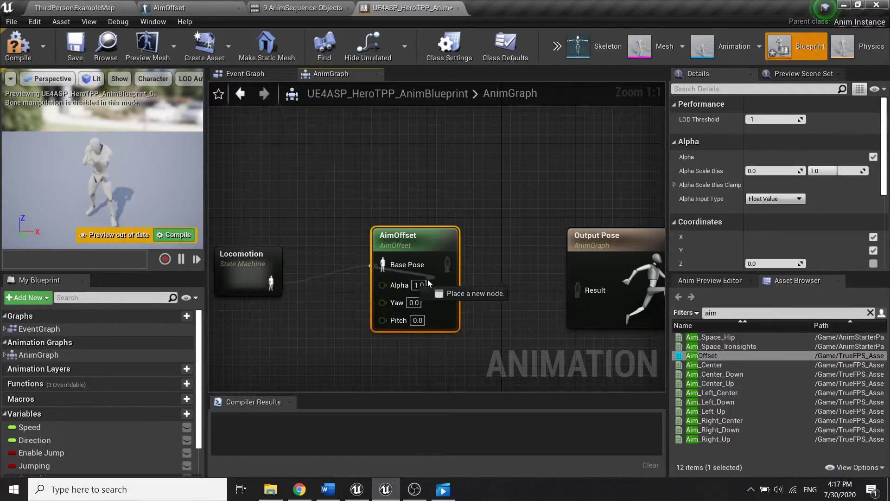
{"action": "left_click_drag", "start_coordinate": [424, 251], "coordinate": [595, 287]}
Step: Tidy the node layout around AimOffset in the AnimGraph and compile the blueprint
{"action": "left_click_drag", "start_coordinate": [239, 213], "coordinate": [408, 319]}
{"action": "left_click_drag", "start_coordinate": [433, 265], "coordinate": [433, 275]}
{"action": "left_click", "coordinate": [421, 239]}
{"action": "right_click_drag", "start_coordinate": [370, 231], "coordinate": [445, 152]}
{"action": "left_click", "coordinate": [18, 47]}
{"action": "right_click_drag", "start_coordinate": [370, 254], "coordinate": [425, 278]}
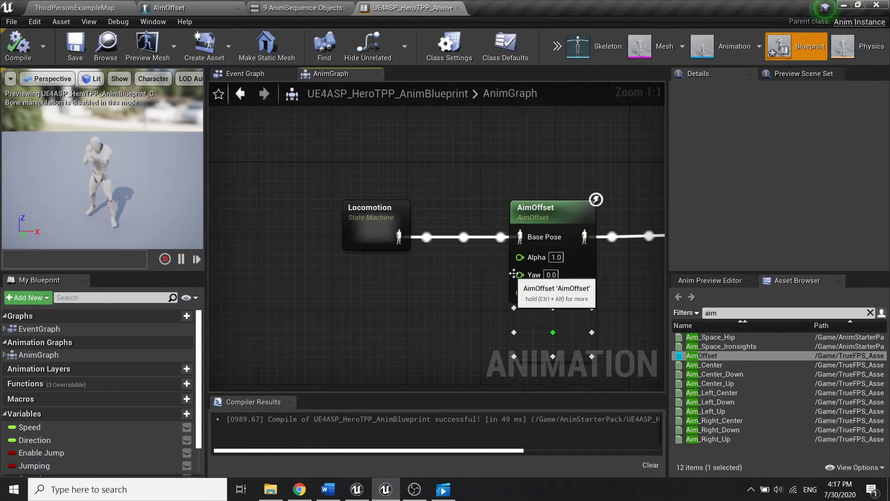
Step: Promote the AimOffset node's Yaw input to a float variable named YawInput and place its node below Locomotion
{"action": "left_click_drag", "start_coordinate": [519, 274], "coordinate": [429, 282]}
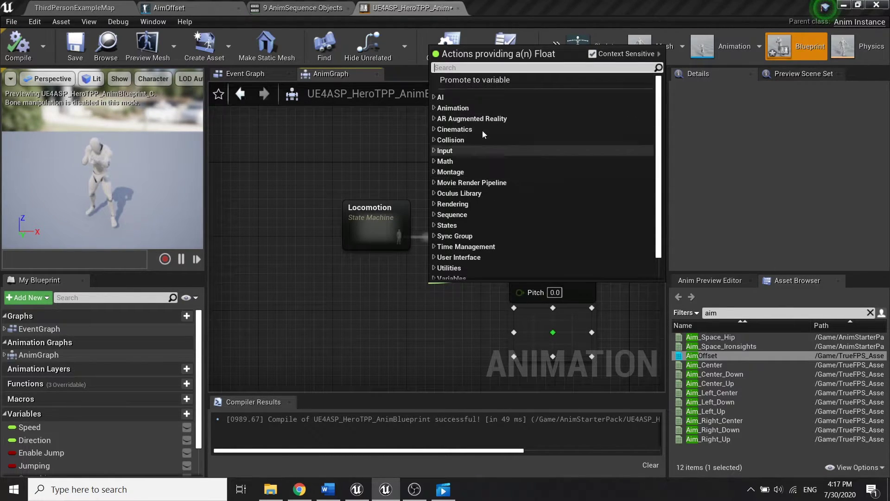
{"action": "left_click", "coordinate": [508, 78]}
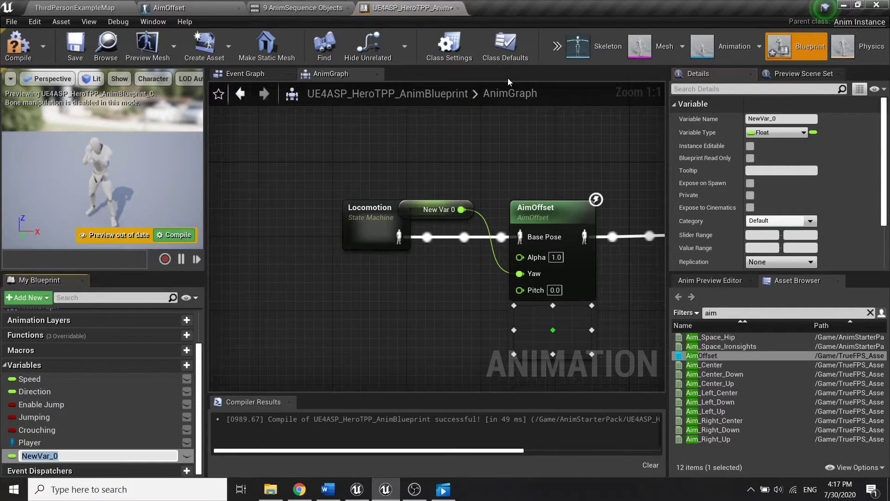
{"action": "type", "text": "YawInput"}
{"action": "key", "text": "Return"}
{"action": "left_click_drag", "start_coordinate": [425, 215], "coordinate": [388, 299]}
Step: Promote the AimOffset node's Pitch input to a variable named PitchInput, placed below Yaw Input, and compile and save the blueprint
{"action": "left_click_drag", "start_coordinate": [520, 290], "coordinate": [499, 307]}
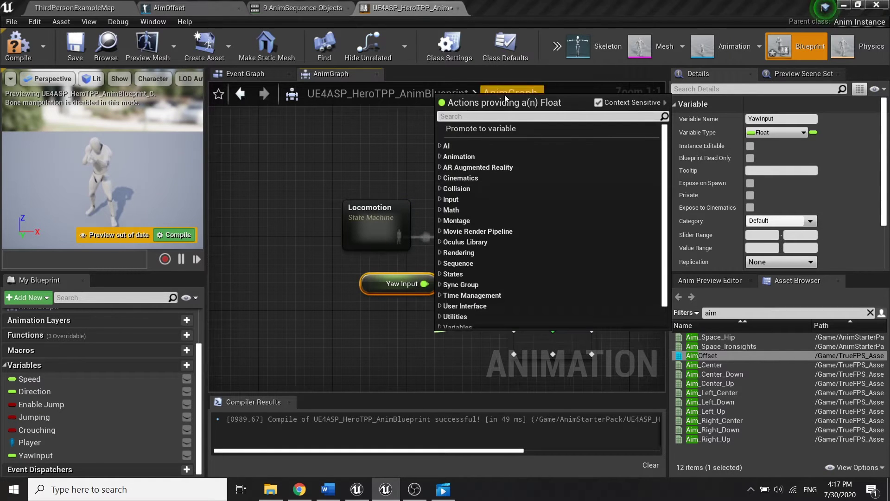
{"action": "left_click", "coordinate": [508, 132]}
{"action": "key", "text": "BackSpace"}
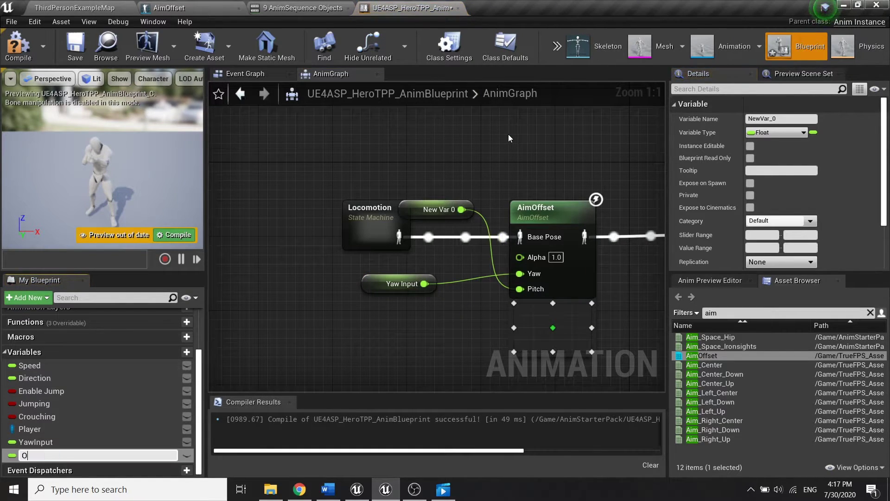
{"action": "type", "text": "Pitch"}
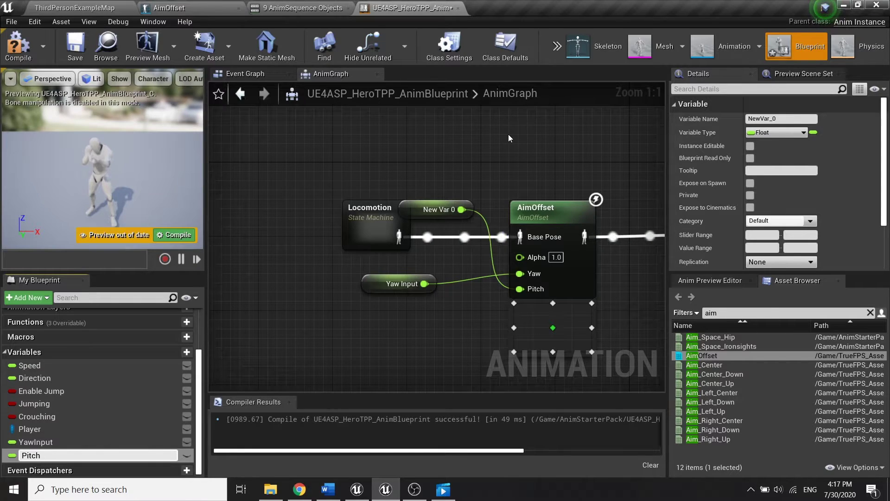
{"action": "type", "text": "Input"}
{"action": "key", "text": "Return"}
{"action": "left_click_drag", "start_coordinate": [442, 209], "coordinate": [404, 311]}
{"action": "left_click", "coordinate": [18, 44]}
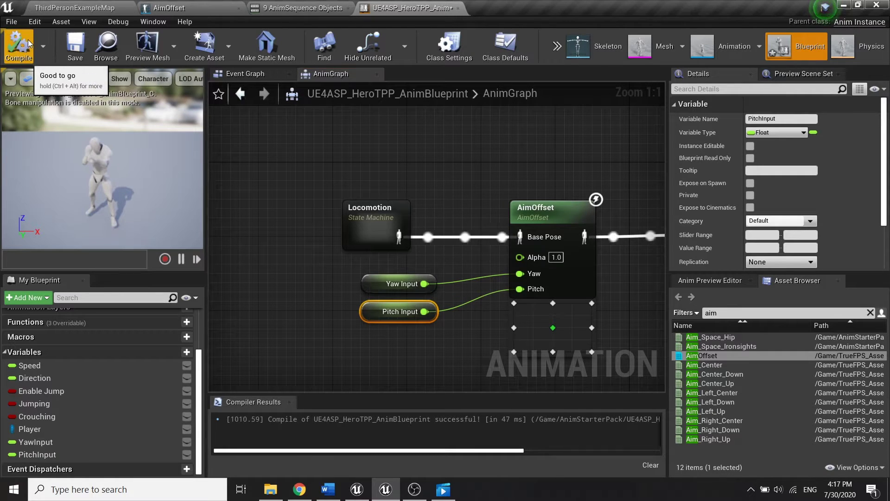
{"action": "left_click", "coordinate": [77, 45]}
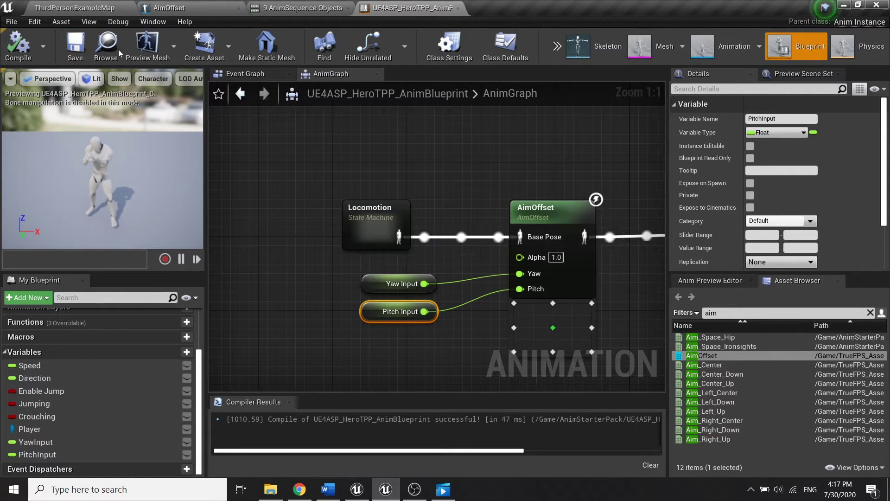
Step: In the Event Graph, delete Cast To Character and wire the Blueprint Update Animation event straight to SET Speed, compiling and saving the blueprint
{"action": "left_click", "coordinate": [269, 74]}
{"action": "scroll", "coordinate": [377, 180], "scroll_direction": "down", "scroll_amount": 2}
{"action": "right_click_drag", "start_coordinate": [458, 199], "coordinate": [280, 264]}
{"action": "scroll", "coordinate": [508, 249], "scroll_direction": "up", "scroll_amount": 4}
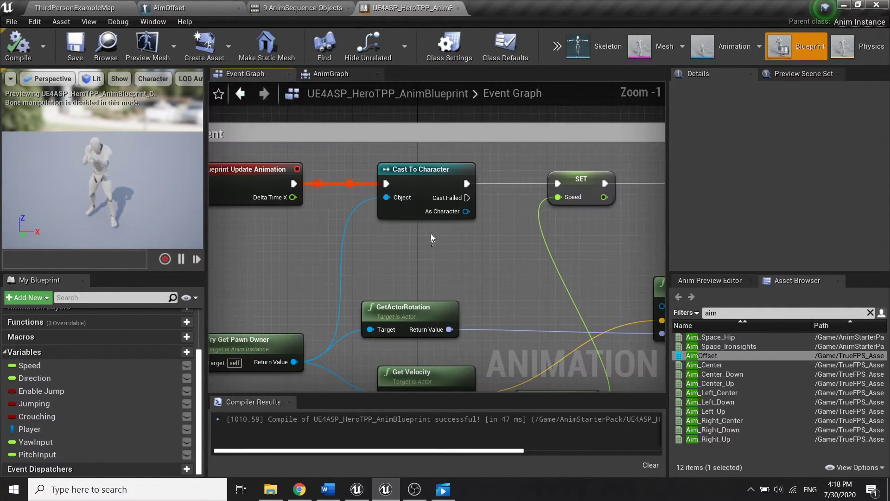
{"action": "key", "text": "Delete"}
{"action": "left_click_drag", "start_coordinate": [294, 184], "coordinate": [556, 184]}
{"action": "left_click", "coordinate": [18, 46]}
{"action": "left_click", "coordinate": [75, 46]}
Step: Collapse the Player, SET Crouching and SET Enable Jump nodes after Sequence into a function named VariableSetup, aligned with the Then 0 output
{"action": "scroll", "coordinate": [560, 271], "scroll_direction": "down", "scroll_amount": 3}
{"action": "right_click_drag", "start_coordinate": [559, 271], "coordinate": [270, 229]}
{"action": "right_click_drag", "start_coordinate": [508, 222], "coordinate": [344, 222]}
{"action": "scroll", "coordinate": [385, 225], "scroll_direction": "up", "scroll_amount": 3}
{"action": "right_click_drag", "start_coordinate": [446, 203], "coordinate": [354, 208]}
{"action": "scroll", "coordinate": [354, 208], "scroll_direction": "down", "scroll_amount": 2}
{"action": "scroll", "coordinate": [355, 212], "scroll_direction": "down", "scroll_amount": 1}
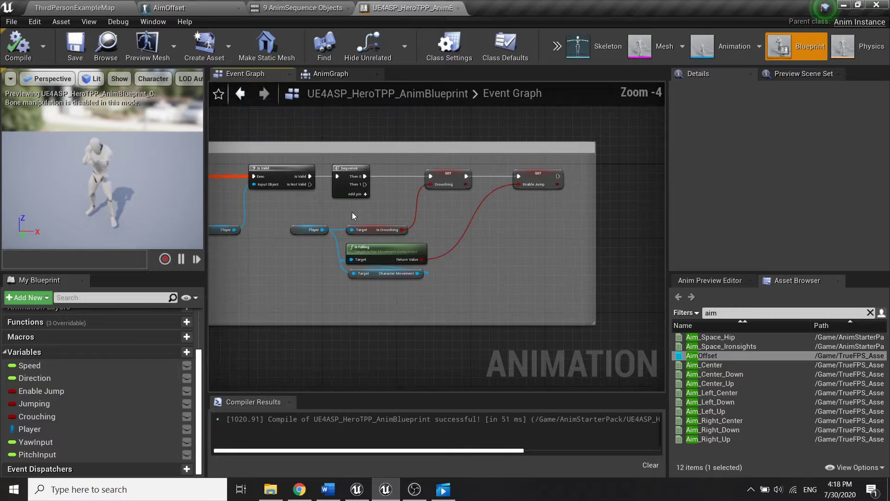
{"action": "left_click_drag", "start_coordinate": [463, 293], "coordinate": [462, 292]}
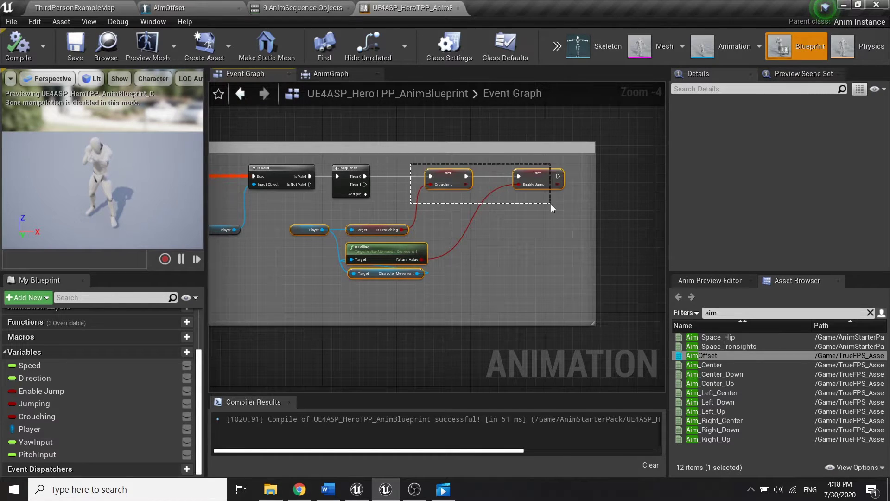
{"action": "left_click_drag", "start_coordinate": [551, 207], "coordinate": [552, 207]}
{"action": "right_click", "coordinate": [547, 180]}
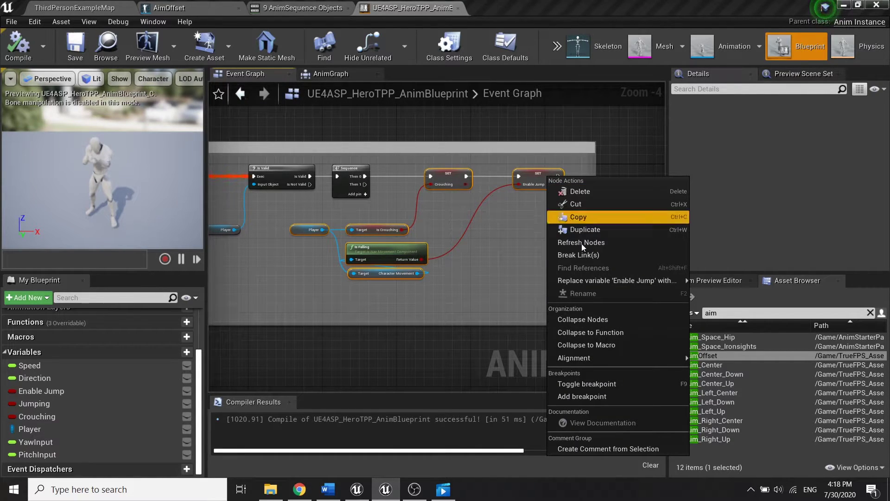
{"action": "left_click", "coordinate": [629, 337]}
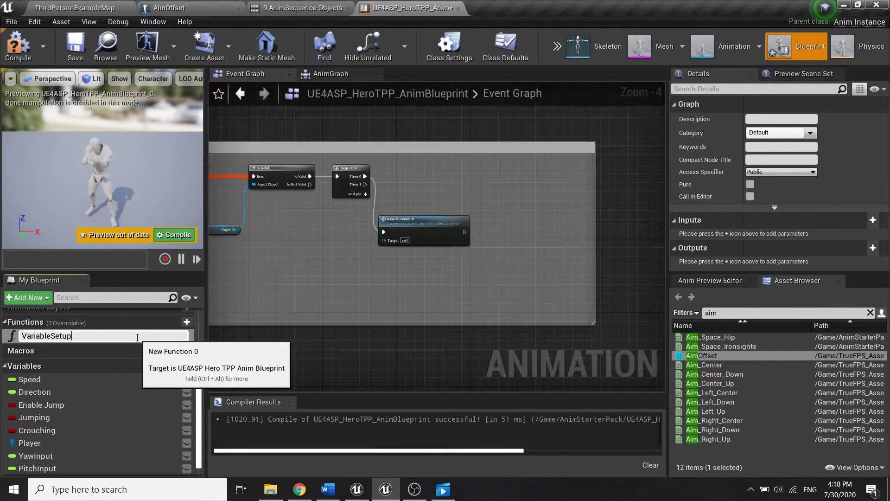
{"action": "key", "text": "Return"}
{"action": "scroll", "coordinate": [303, 227], "scroll_direction": "up", "scroll_amount": 3}
{"action": "left_click_drag", "start_coordinate": [470, 258], "coordinate": [551, 166]}
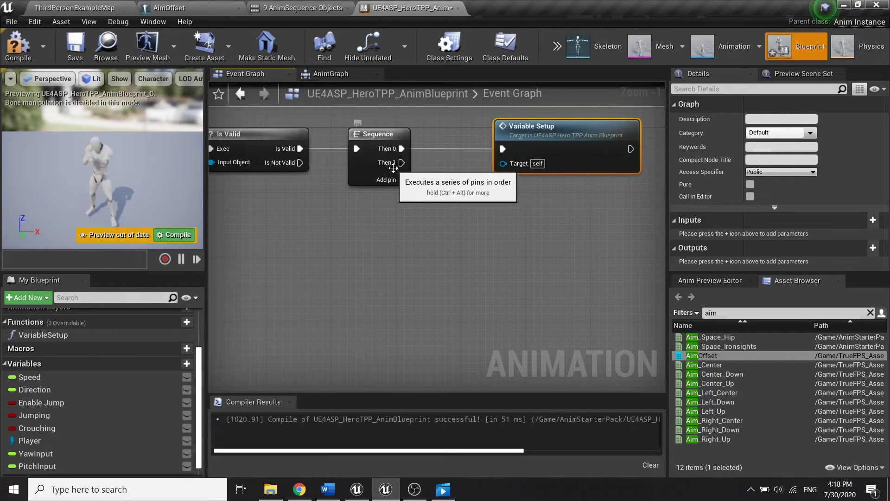
Step: Create a new blueprint function named AimOffsetSetup
{"action": "scroll", "coordinate": [167, 389], "scroll_direction": "up", "scroll_amount": 2}
{"action": "left_click", "coordinate": [180, 360]}
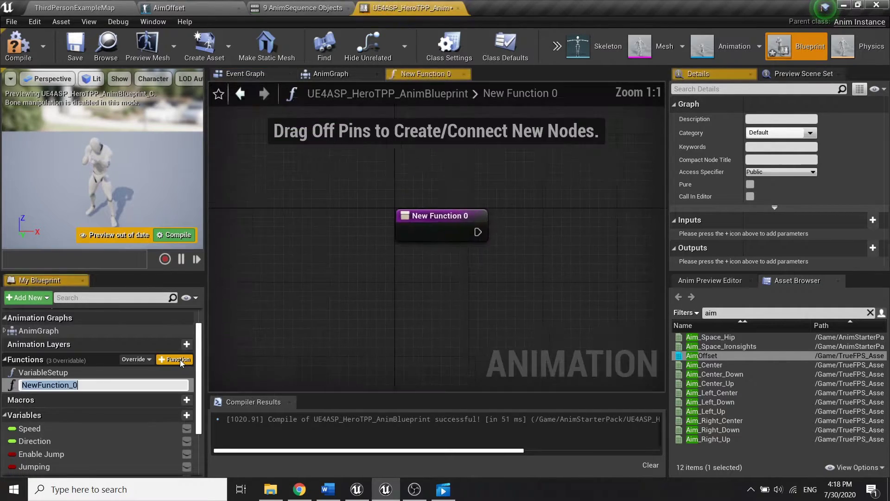
{"action": "type", "text": "Ai"}
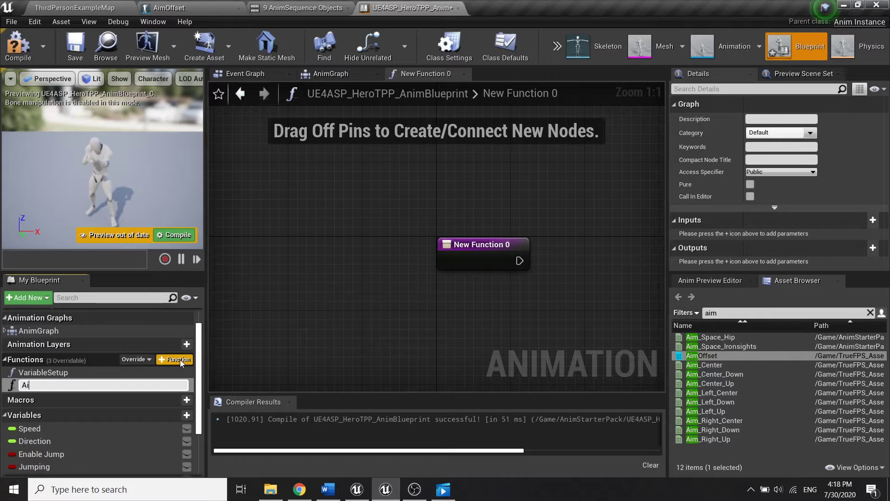
{"action": "type", "text": "mOffsetSetup"}
{"action": "key", "text": "Return"}
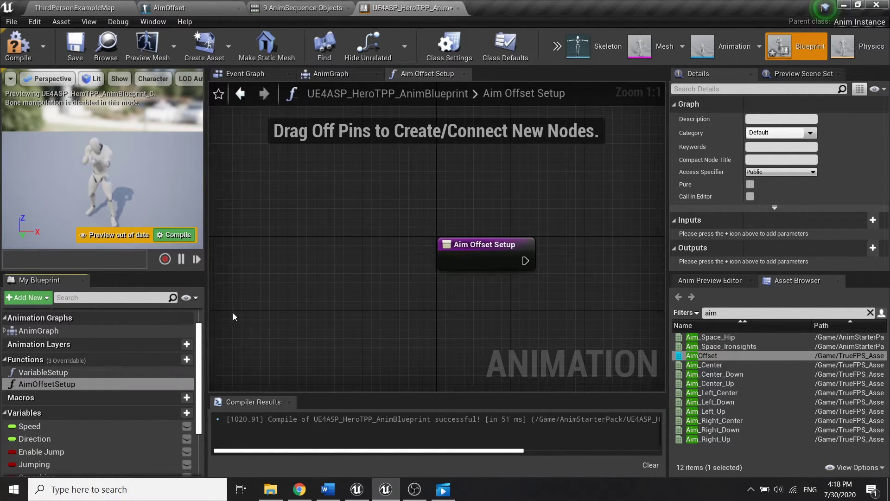
Step: Place the Aim Offset Setup call below Variable Setup in the Event Graph, connect it to Sequence's Then 1 output, and compile
{"action": "left_click", "coordinate": [312, 74]}
{"action": "left_click", "coordinate": [245, 73]}
{"action": "left_click_drag", "start_coordinate": [70, 384], "coordinate": [471, 268]}
{"action": "left_click_drag", "start_coordinate": [496, 198], "coordinate": [496, 204]}
{"action": "left_click_drag", "start_coordinate": [401, 162], "coordinate": [504, 231]}
{"action": "left_click_drag", "start_coordinate": [582, 226], "coordinate": [580, 232]}
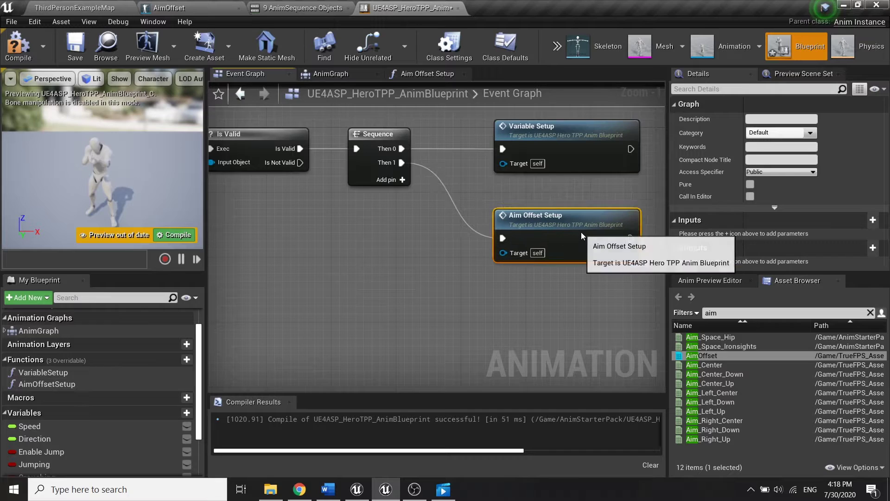
{"action": "left_click", "coordinate": [20, 46]}
Step: Open the Aim Offset Setup function and add a Player getter feeding a Get Control Rotation node
{"action": "double_click", "coordinate": [546, 225]}
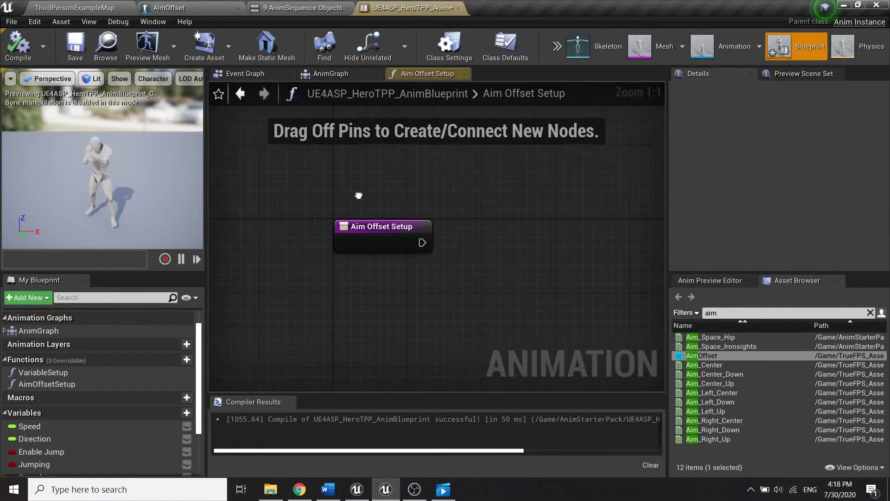
{"action": "right_click", "coordinate": [290, 280]}
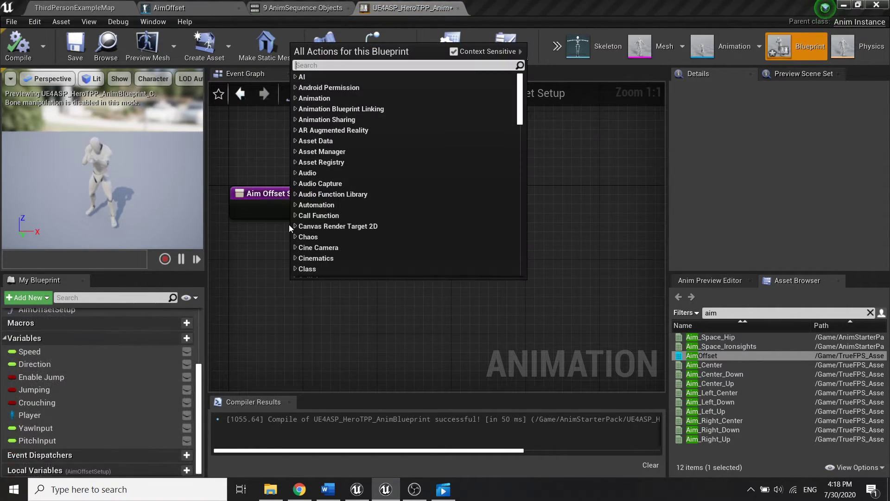
{"action": "left_click_drag", "start_coordinate": [75, 412], "coordinate": [238, 297]}
{"action": "left_click_drag", "start_coordinate": [302, 306], "coordinate": [354, 281]}
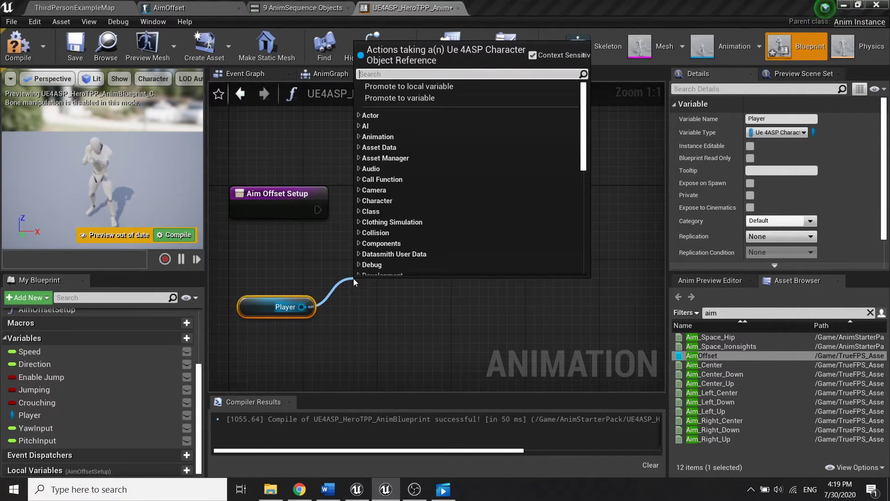
{"action": "type", "text": "get control"}
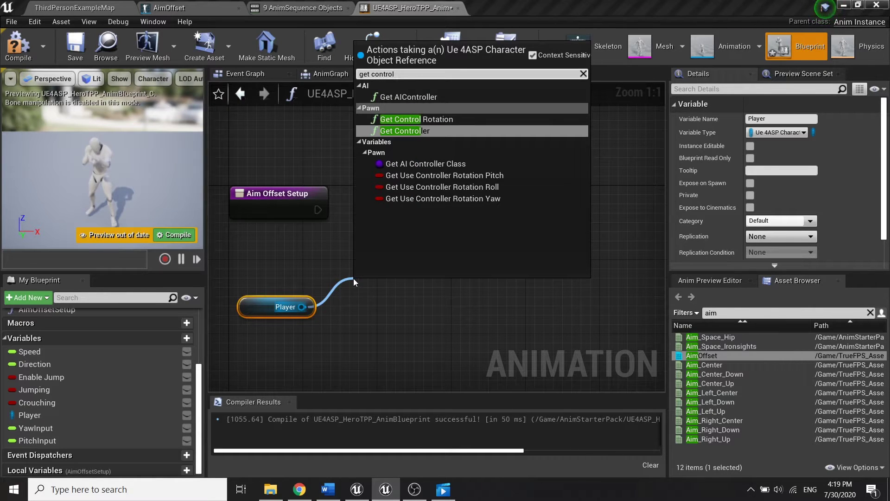
{"action": "left_click", "coordinate": [457, 119]}
Step: Add a GetActorRotation node from Player and align it beneath Get Control Rotation
{"action": "left_click_drag", "start_coordinate": [302, 306], "coordinate": [327, 351]}
{"action": "type", "text": "get actor"}
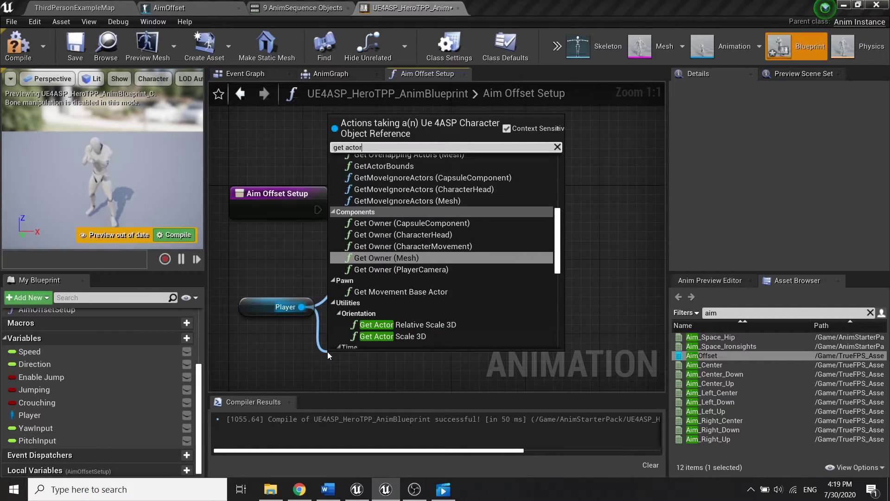
{"action": "type", "text": " rota"}
{"action": "key", "text": "Return"}
{"action": "left_click_drag", "start_coordinate": [401, 349], "coordinate": [406, 349]}
{"action": "left_click_drag", "start_coordinate": [395, 259], "coordinate": [408, 280]}
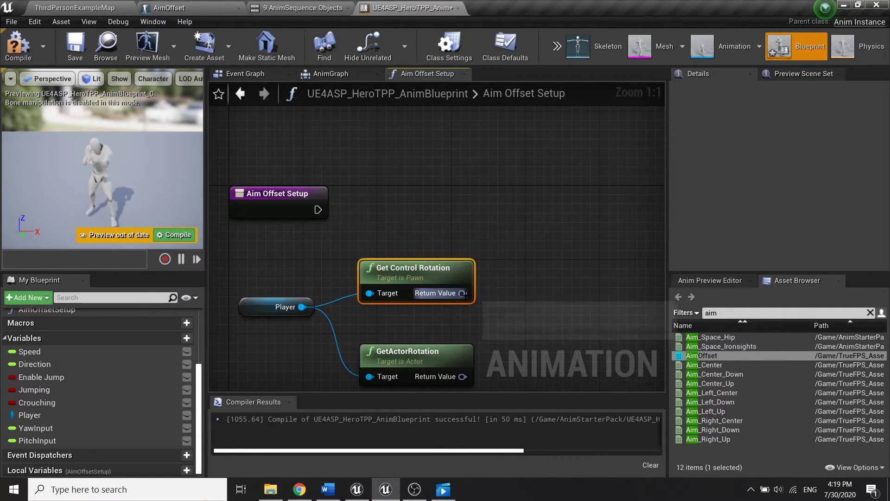
Step: Add a Delta (Rotator) node with the control rotation as A and the actor rotation as B
{"action": "left_click_drag", "start_coordinate": [520, 316], "coordinate": [520, 316]}
{"action": "type", "text": "delt"}
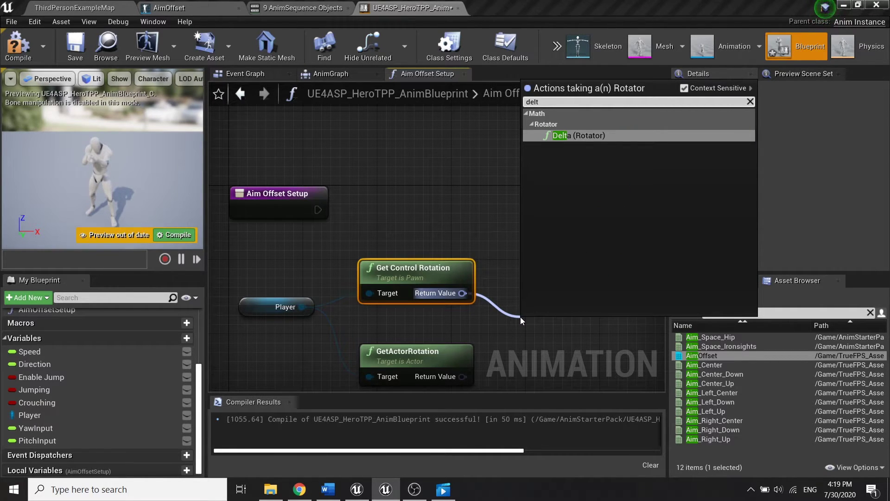
{"action": "key", "text": "Return"}
{"action": "right_click_drag", "start_coordinate": [531, 341], "coordinate": [458, 320]}
{"action": "left_click_drag", "start_coordinate": [452, 331], "coordinate": [389, 355]}
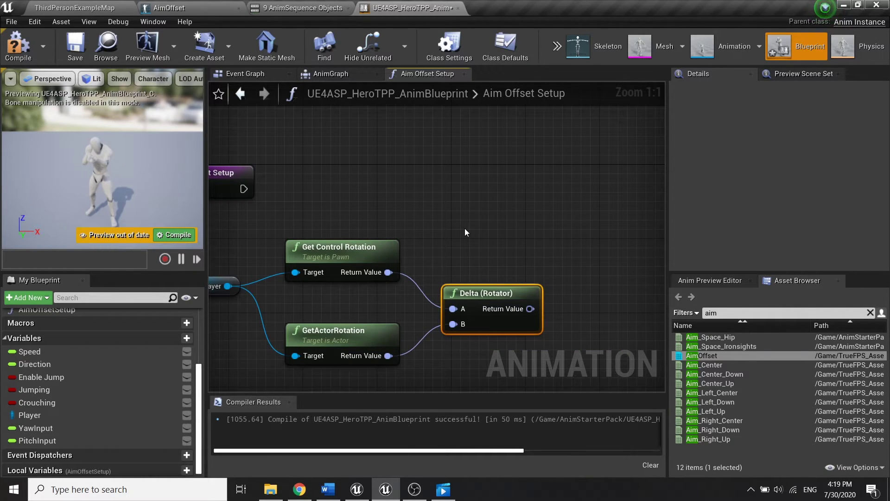
Step: Add a Make Rotator node above and beyond the Delta (Rotator) node
{"action": "right_click", "coordinate": [549, 214]}
{"action": "type", "text": "make"}
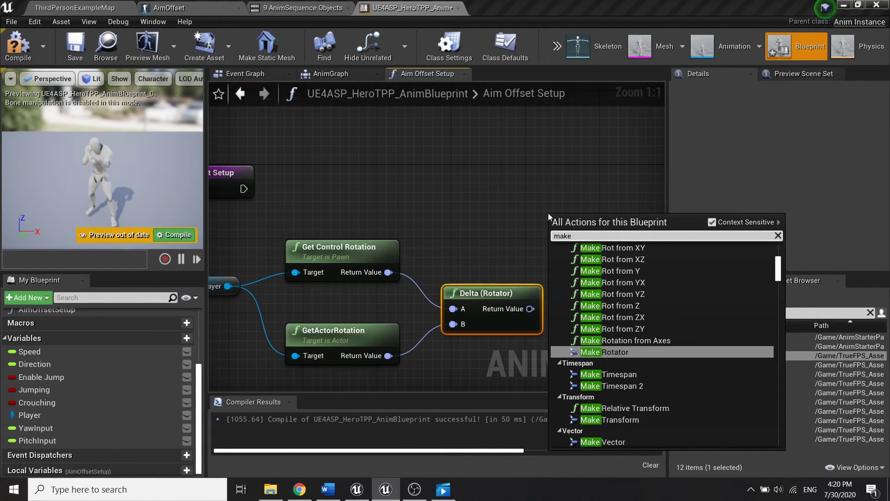
{"action": "type", "text": " a rotator"}
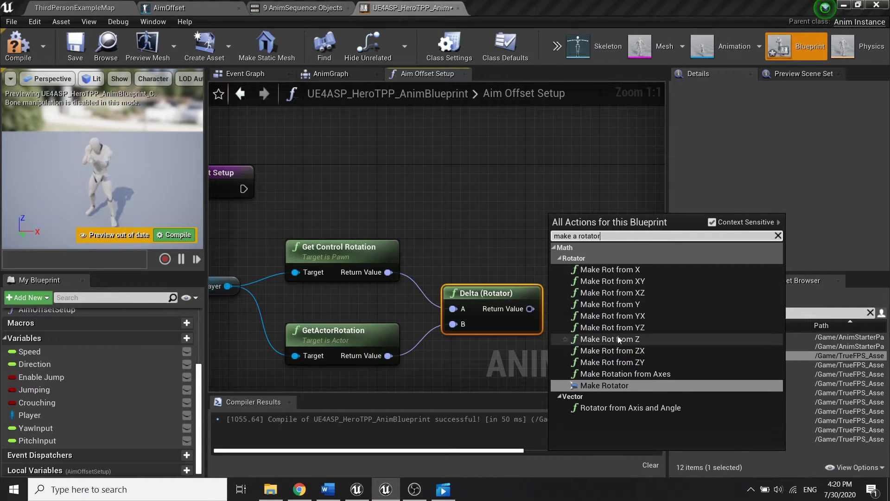
{"action": "left_click", "coordinate": [604, 385]}
{"action": "right_click_drag", "start_coordinate": [617, 239], "coordinate": [512, 237]}
{"action": "left_click_drag", "start_coordinate": [512, 237], "coordinate": [572, 210]}
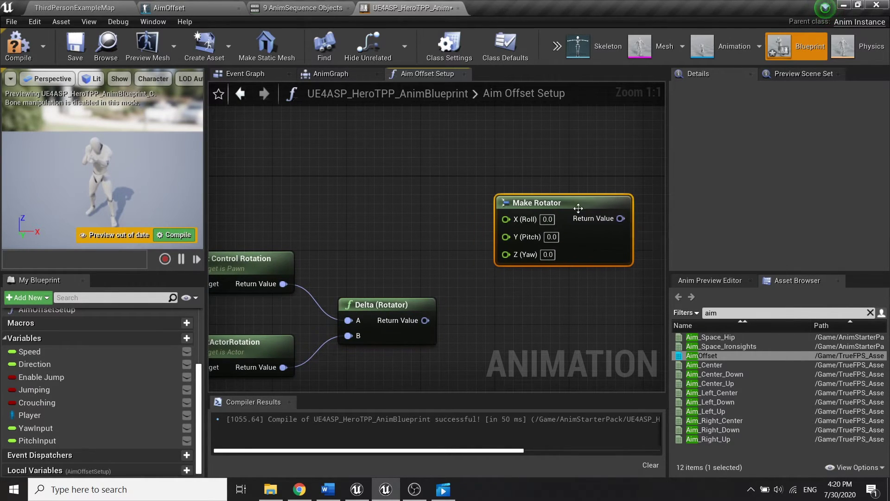
Step: Feed PitchInput into Make Rotator's Y (Pitch) and YawInput into its Z (Yaw)
{"action": "left_click_drag", "start_coordinate": [37, 427], "coordinate": [506, 237]}
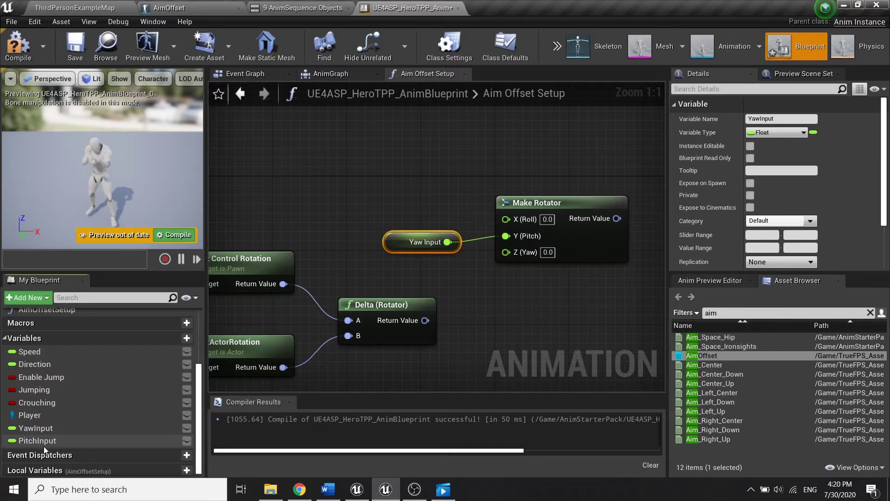
{"action": "left_click_drag", "start_coordinate": [48, 443], "coordinate": [82, 429]}
{"action": "left_click_drag", "start_coordinate": [483, 256], "coordinate": [506, 235]}
{"action": "left_click_drag", "start_coordinate": [436, 244], "coordinate": [442, 262]}
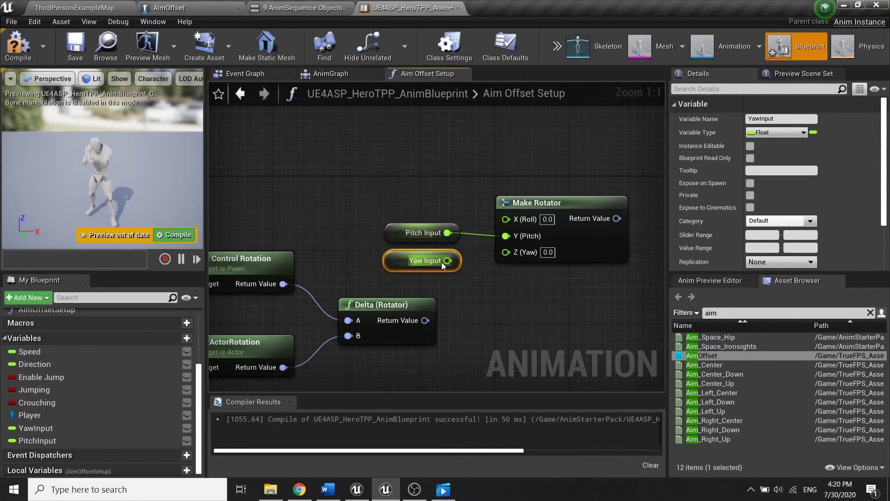
{"action": "left_click_drag", "start_coordinate": [522, 249], "coordinate": [522, 252]}
Step: Add an RInterp To node with Make Rotator's result as Current and the Delta (Rotator) result as Target
{"action": "right_click_drag", "start_coordinate": [465, 193], "coordinate": [379, 154]}
{"action": "left_click_drag", "start_coordinate": [330, 283], "coordinate": [494, 284]}
{"action": "type", "text": "inter"}
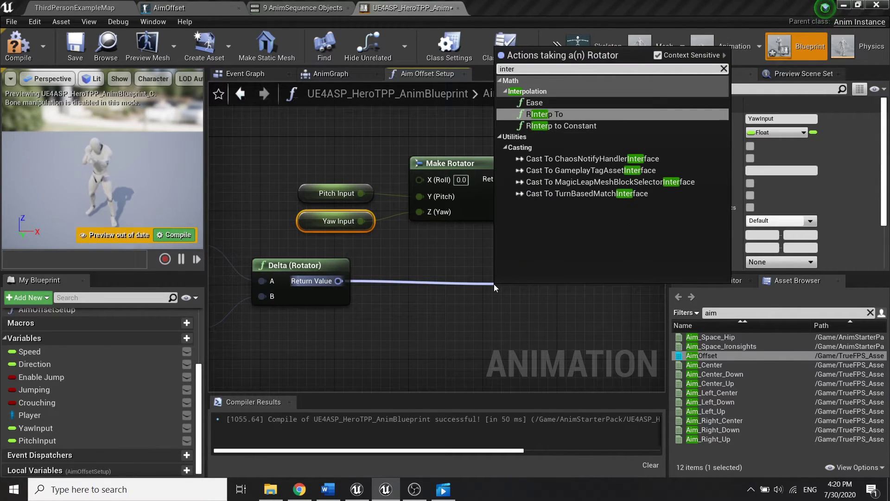
{"action": "key", "text": "Return"}
{"action": "right_click_drag", "start_coordinate": [376, 266], "coordinate": [484, 271]}
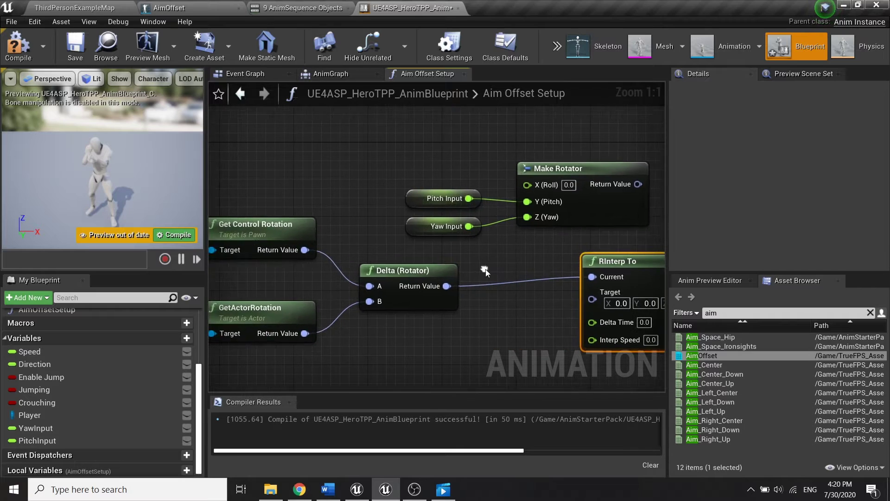
{"action": "left_click", "coordinate": [447, 287], "text": "alt"}
{"action": "right_click_drag", "start_coordinate": [617, 198], "coordinate": [513, 199]}
{"action": "left_click_drag", "start_coordinate": [534, 185], "coordinate": [494, 288]}
{"action": "left_click_drag", "start_coordinate": [342, 286], "coordinate": [489, 299]}
Step: Tidy the layout by moving the Player rotation and Delta nodes lower and spacing the Make Rotator nodes away from RInterp To
{"action": "right_click_drag", "start_coordinate": [488, 299], "coordinate": [716, 264]}
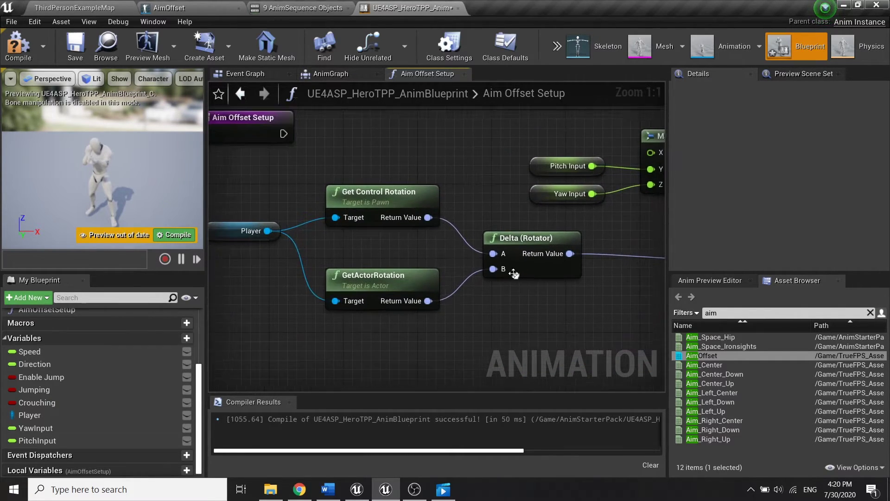
{"action": "left_click_drag", "start_coordinate": [226, 181], "coordinate": [499, 343]}
{"action": "left_click_drag", "start_coordinate": [508, 244], "coordinate": [499, 290]}
{"action": "right_click_drag", "start_coordinate": [500, 271], "coordinate": [210, 328]}
{"action": "right_click_drag", "start_coordinate": [268, 233], "coordinate": [452, 237]}
{"action": "left_click_drag", "start_coordinate": [366, 260], "coordinate": [499, 203]}
{"action": "right_click_drag", "start_coordinate": [613, 212], "coordinate": [664, 149]}
{"action": "right_click_drag", "start_coordinate": [389, 211], "coordinate": [398, 235]}
{"action": "right_click_drag", "start_coordinate": [473, 250], "coordinate": [340, 265]}
{"action": "right_click_drag", "start_coordinate": [413, 261], "coordinate": [303, 138]}
Step: Add a Break Rotator node on RInterp To's Return Value
{"action": "left_click_drag", "start_coordinate": [542, 259], "coordinate": [610, 253]}
{"action": "type", "text": "break"}
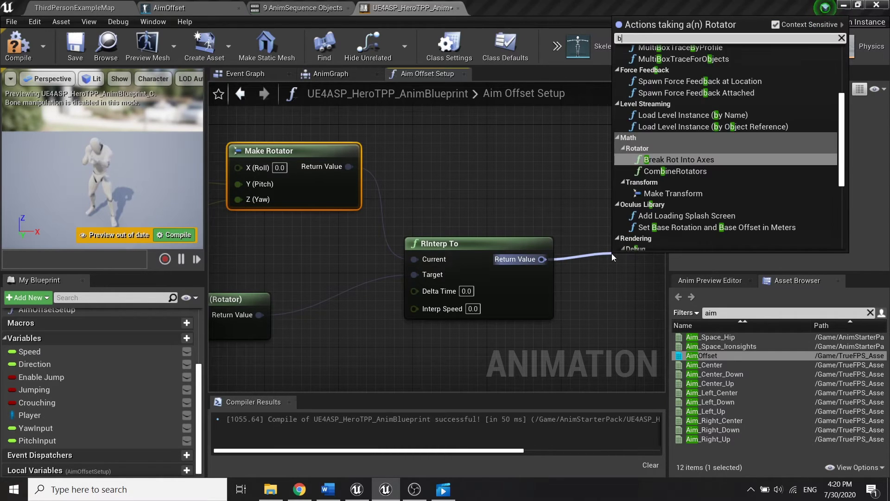
{"action": "key", "text": "Down"}
{"action": "key", "text": "Return"}
{"action": "right_click_drag", "start_coordinate": [611, 253], "coordinate": [368, 246]}
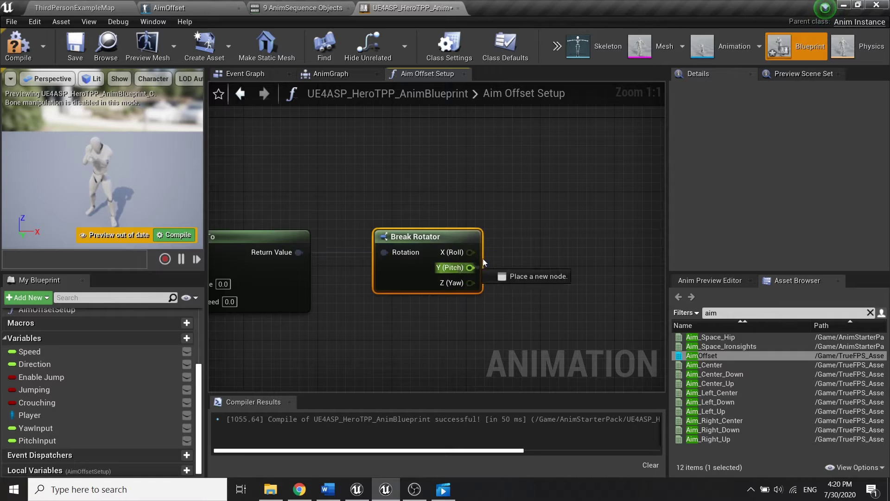
Step: Add a Clamp Angle node on Break Rotator's Y (Pitch) output and place it higher than Break Rotator
{"action": "left_click_drag", "start_coordinate": [469, 267], "coordinate": [546, 237]}
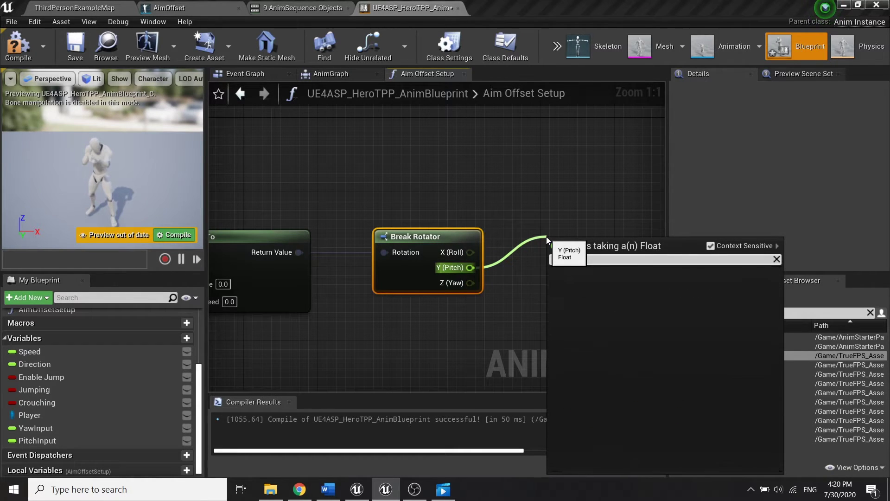
{"action": "type", "text": "cla"}
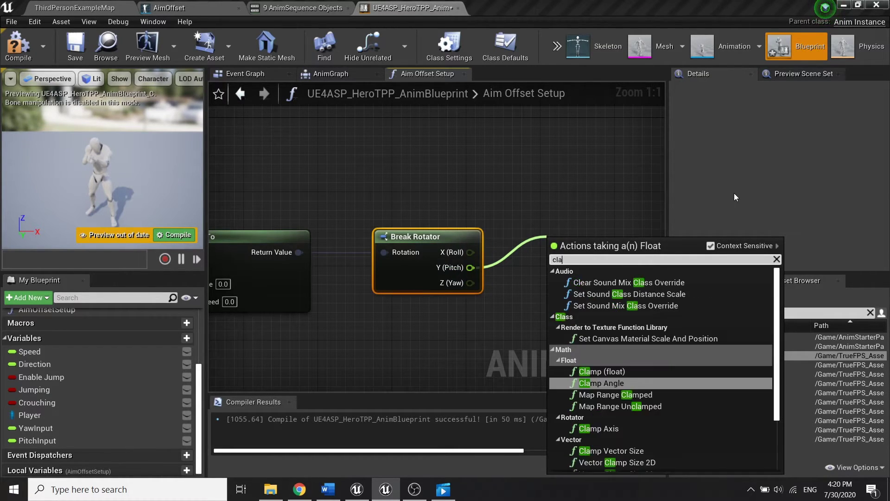
{"action": "type", "text": "mp"}
{"action": "left_click", "coordinate": [660, 303]}
{"action": "right_click_drag", "start_coordinate": [408, 235], "coordinate": [363, 234]}
{"action": "left_click_drag", "start_coordinate": [459, 242], "coordinate": [444, 185]}
Step: Duplicate the Clamp Angle node below the first one and connect Break Rotator's Z (Yaw) output to its Angle Degrees
{"action": "key", "text": "ctrl+c"}
{"action": "key", "text": "ctrl+v"}
{"action": "left_click_drag", "start_coordinate": [327, 281], "coordinate": [427, 334]}
{"action": "right_click_drag", "start_coordinate": [343, 162], "coordinate": [376, 196]}
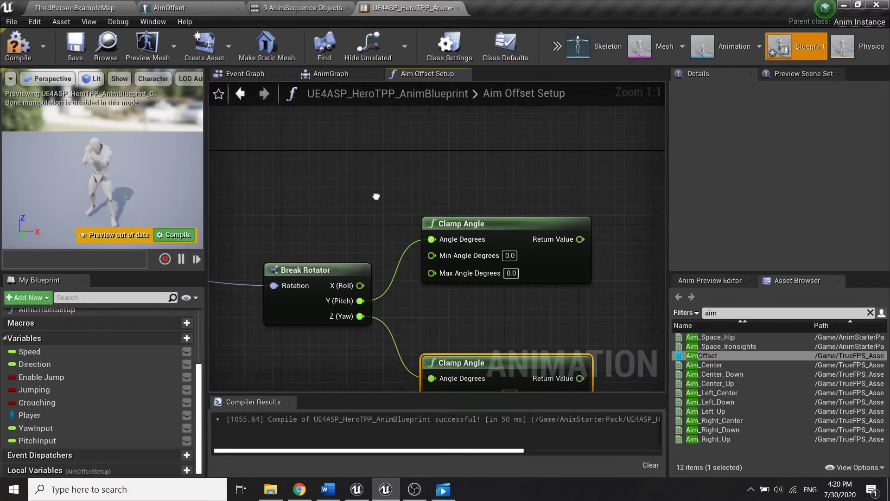
Step: Move the Aim Offset Setup entry node above Break Rotator and connect its execution output to a new SET Pitch Input node
{"action": "scroll", "coordinate": [388, 196], "scroll_direction": "down", "scroll_amount": 5}
{"action": "left_click_drag", "start_coordinate": [366, 237], "coordinate": [417, 190]}
{"action": "scroll", "coordinate": [393, 230], "scroll_direction": "up", "scroll_amount": 2}
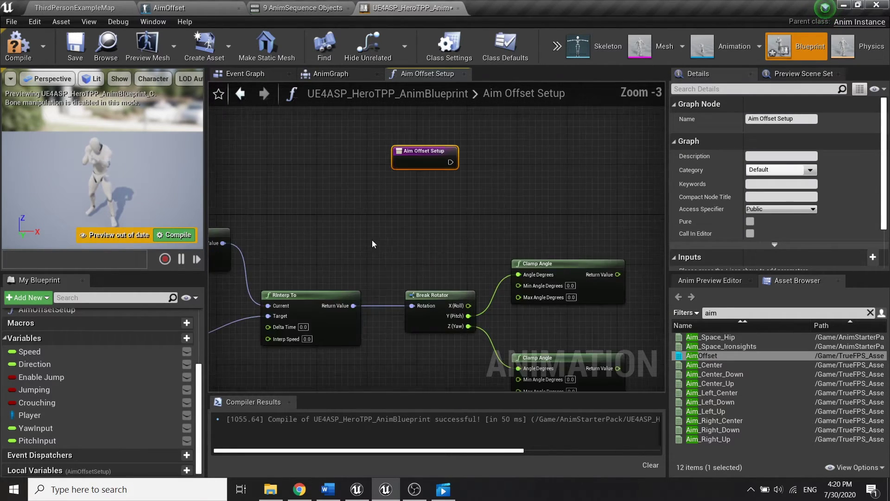
{"action": "left_click_drag", "start_coordinate": [37, 440], "coordinate": [549, 150], "text": "alt"}
{"action": "scroll", "coordinate": [549, 151], "scroll_direction": "up", "scroll_amount": 3}
{"action": "left_click_drag", "start_coordinate": [356, 177], "coordinate": [364, 176]}
{"action": "left_click_drag", "start_coordinate": [362, 174], "coordinate": [367, 178]}
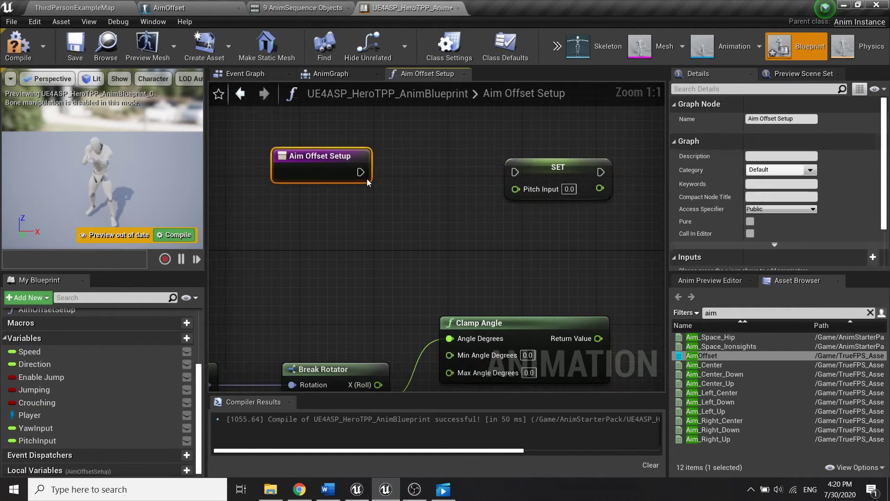
{"action": "left_click_drag", "start_coordinate": [522, 170], "coordinate": [522, 171]}
Step: Connect the pitch Clamp Angle's Return Value to the SET Pitch Input node's value
{"action": "right_click_drag", "start_coordinate": [591, 289], "coordinate": [527, 245]}
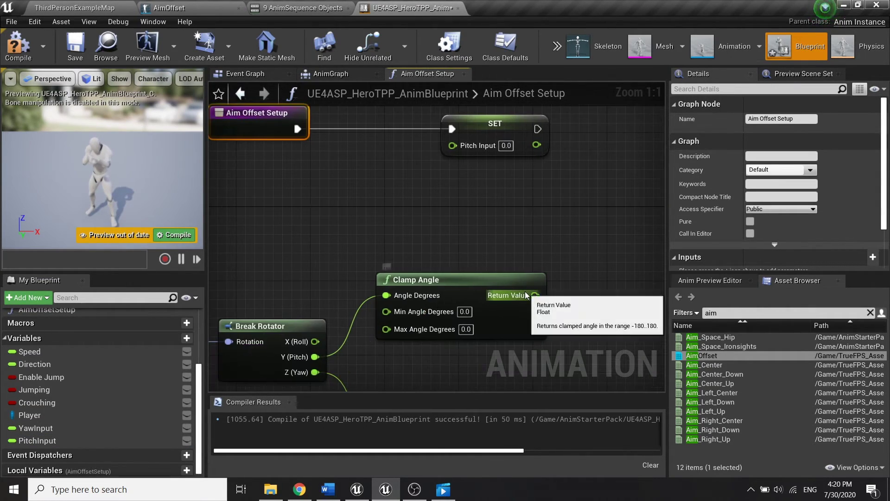
{"action": "left_click_drag", "start_coordinate": [527, 291], "coordinate": [523, 284]}
{"action": "left_click_drag", "start_coordinate": [460, 135], "coordinate": [461, 143]}
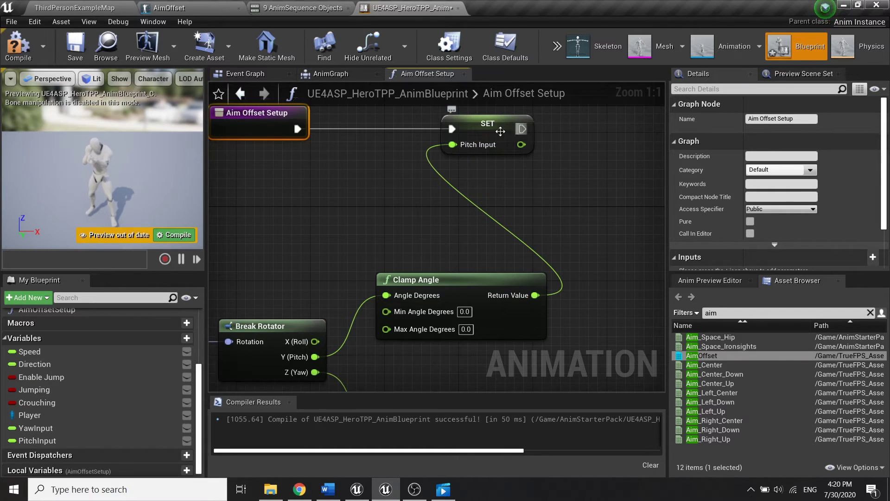
Step: Add a SET Yaw Input node beyond SET Pitch Input and connect the yaw Clamp Angle's Return Value to its value
{"action": "left_click_drag", "start_coordinate": [68, 430], "coordinate": [613, 130], "text": "alt"}
{"action": "right_click_drag", "start_coordinate": [605, 129], "coordinate": [416, 138]}
{"action": "left_click_drag", "start_coordinate": [483, 157], "coordinate": [596, 254]}
Step: Set the pitch Clamp Angle node's minimum to -90 and maximum to 90 degrees
{"action": "right_click_drag", "start_coordinate": [542, 186], "coordinate": [437, 285]}
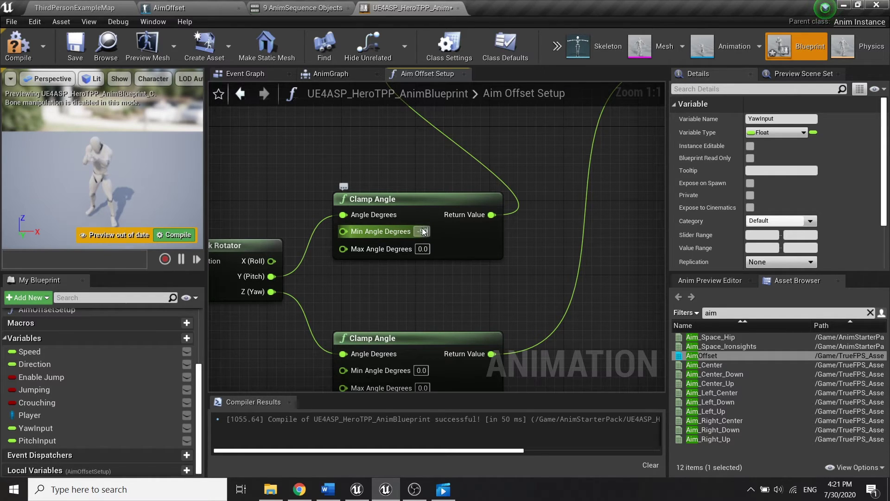
{"action": "left_click", "coordinate": [418, 249]}
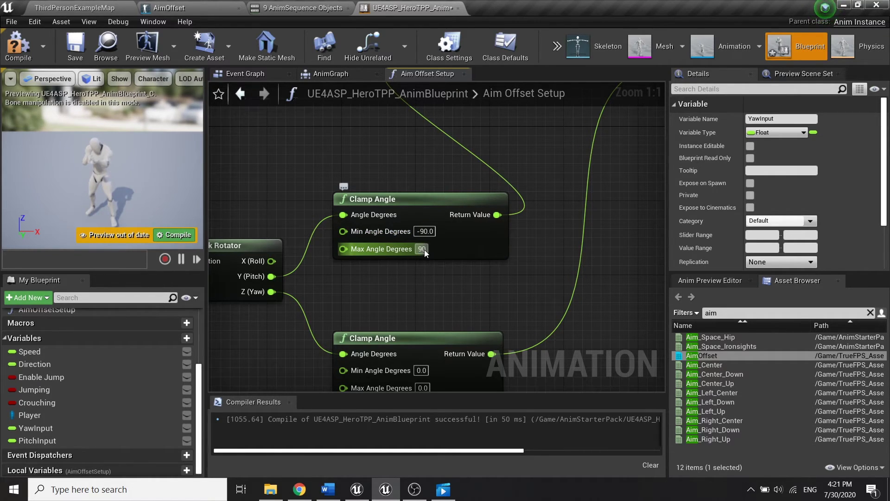
{"action": "left_click", "coordinate": [460, 284]}
Step: Set the yaw Clamp Angle node's range from -90 to 90 degrees and compile the blueprint
{"action": "right_click_drag", "start_coordinate": [460, 284], "coordinate": [461, 239]}
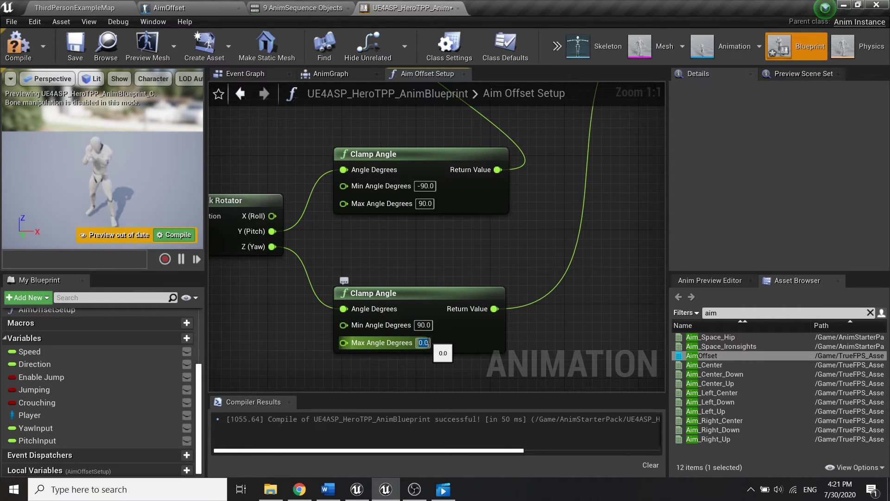
{"action": "left_click", "coordinate": [423, 325]}
{"action": "type", "text": "-90"}
{"action": "key", "text": "Return"}
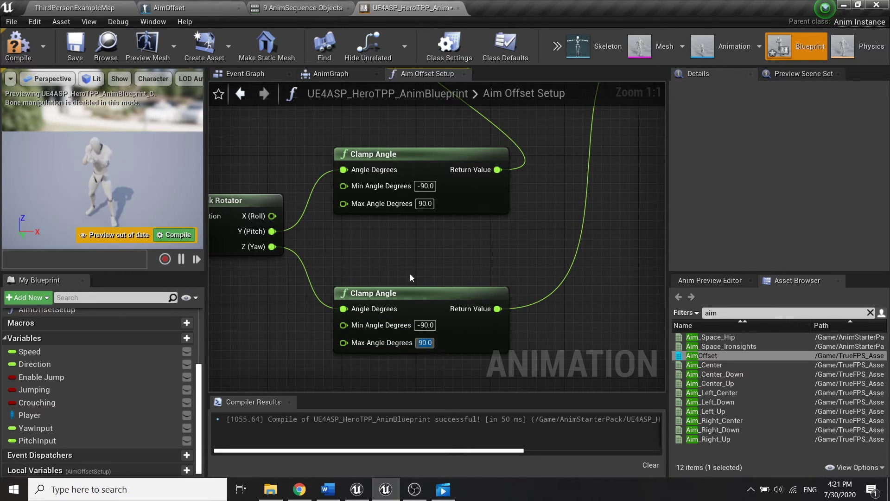
{"action": "scroll", "coordinate": [423, 275], "scroll_direction": "down", "scroll_amount": 4}
{"action": "left_click", "coordinate": [23, 52]}
Step: Feed RInterp To's Delta Time from a new Get World Delta Seconds node placed below Delta (Rotator)
{"action": "scroll", "coordinate": [477, 278], "scroll_direction": "up", "scroll_amount": 3}
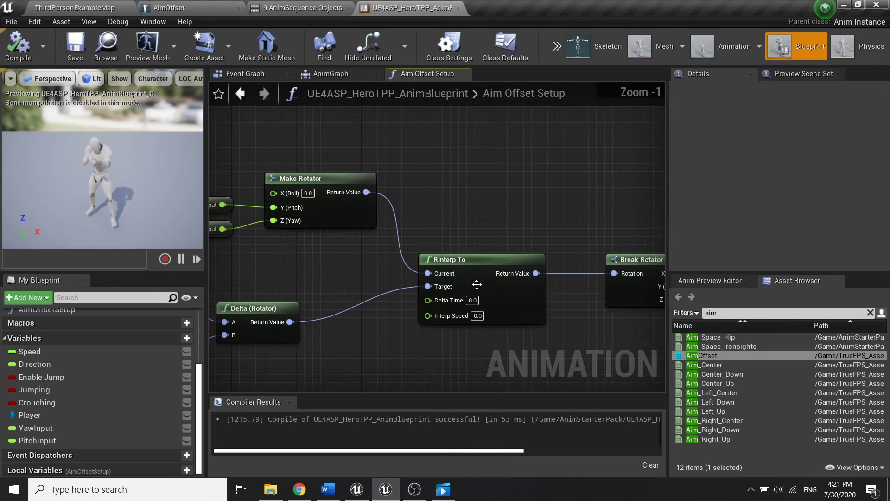
{"action": "right_click_drag", "start_coordinate": [432, 308], "coordinate": [574, 292]}
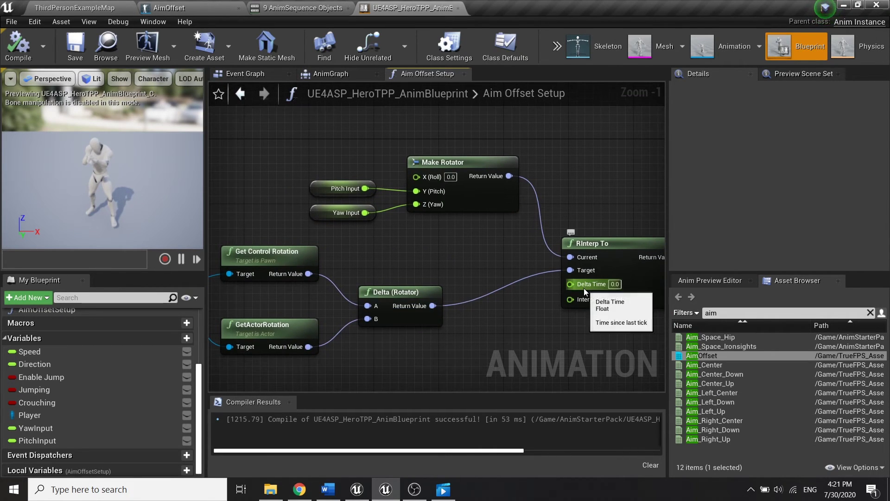
{"action": "left_click_drag", "start_coordinate": [583, 288], "coordinate": [497, 343]}
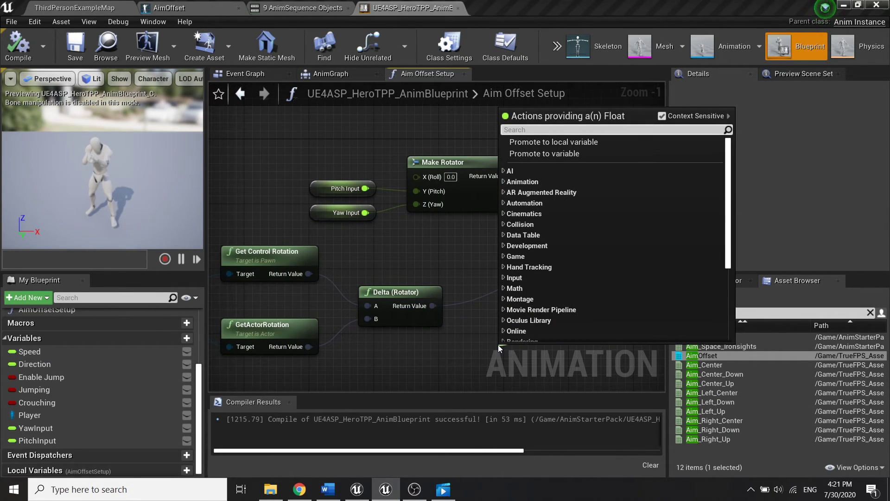
{"action": "type", "text": "get world de"}
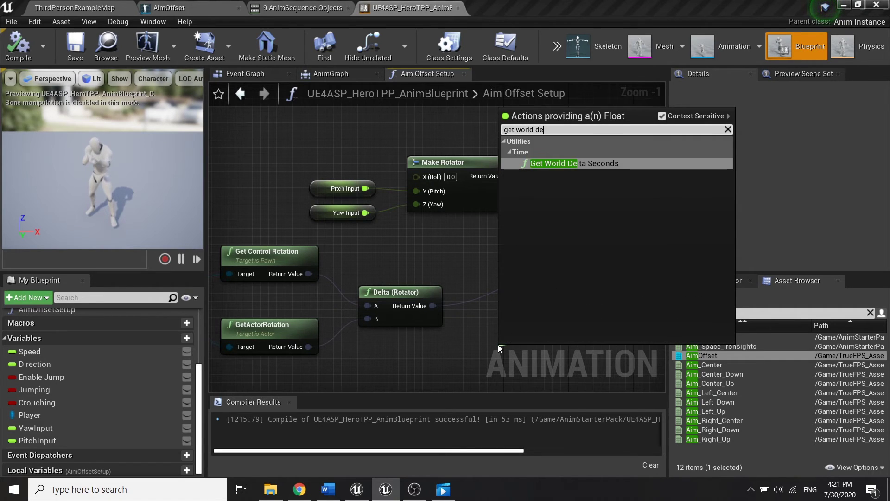
{"action": "key", "text": "Return"}
{"action": "right_click_drag", "start_coordinate": [517, 347], "coordinate": [514, 301]}
{"action": "left_click_drag", "start_coordinate": [548, 318], "coordinate": [491, 318]}
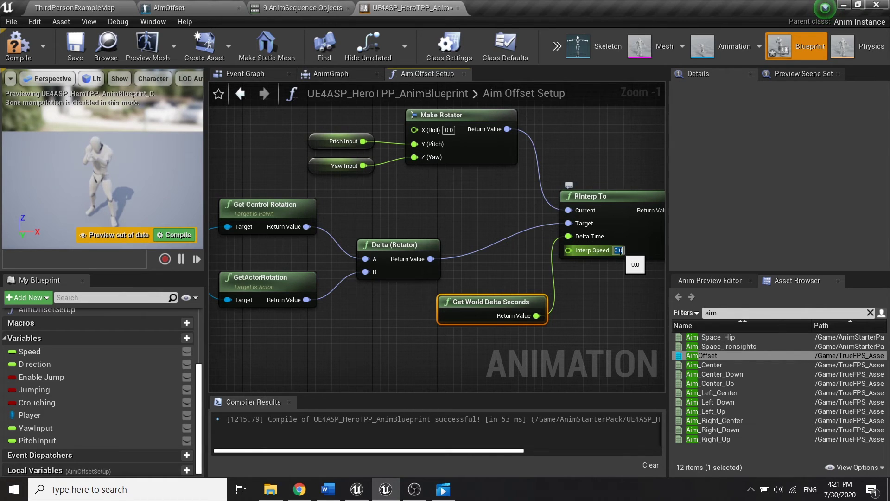
Step: Set RInterp To's Interp Speed to 10, then compile and save the animation blueprint
{"action": "type", "text": "10"}
{"action": "key", "text": "Return"}
{"action": "left_click", "coordinate": [19, 44]}
{"action": "left_click", "coordinate": [70, 45]}
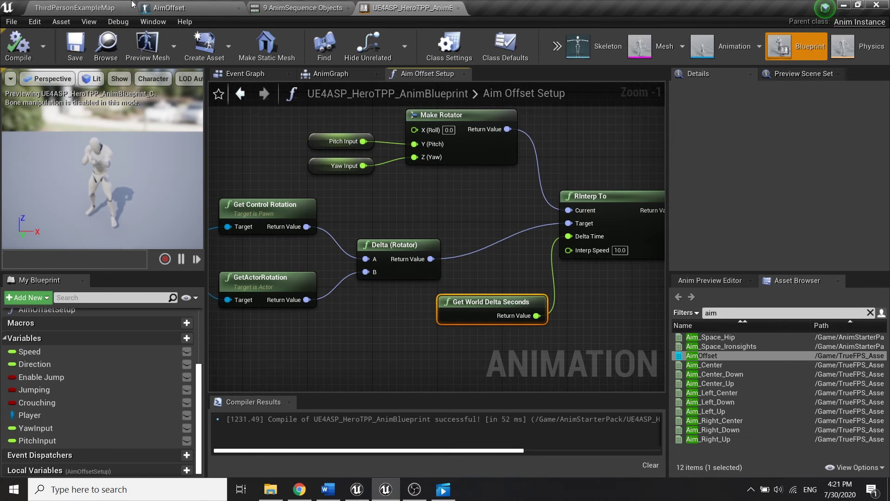
Step: Play ThirdPersonExampleMap in the editor and check how the first-person character's arms follow the view
{"action": "left_click", "coordinate": [133, 4]}
{"action": "left_click", "coordinate": [675, 44]}
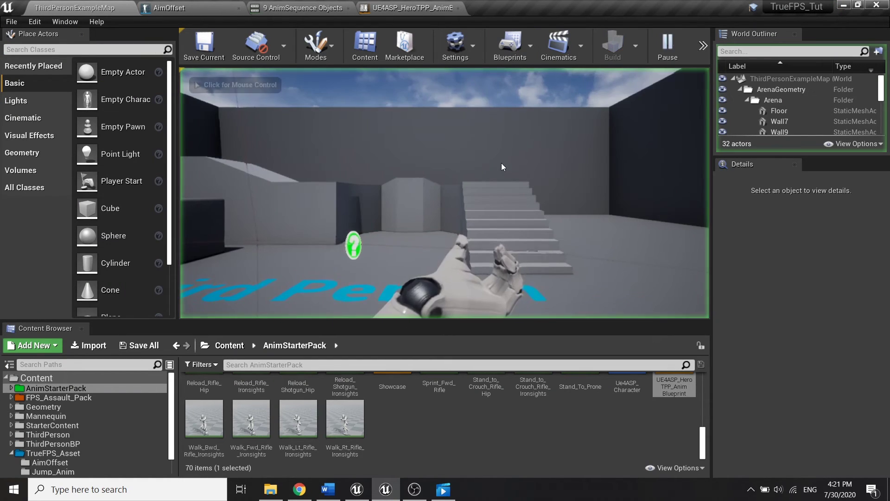
{"action": "left_click", "coordinate": [502, 167]}
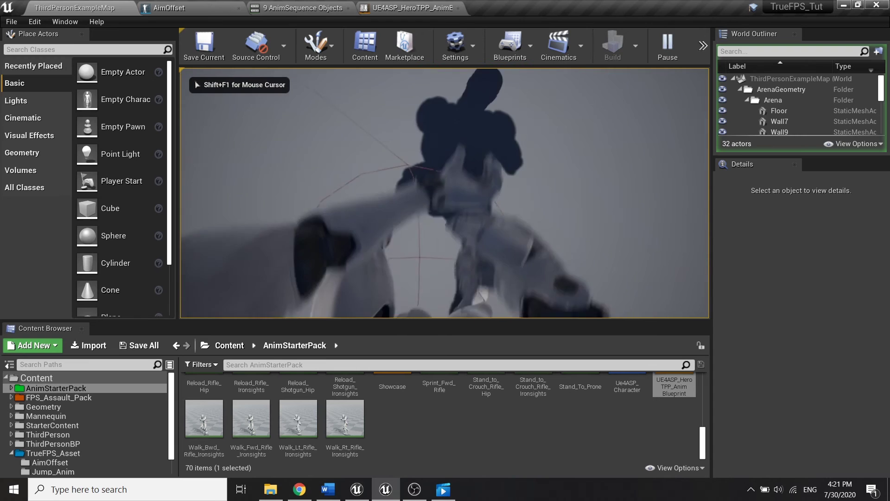